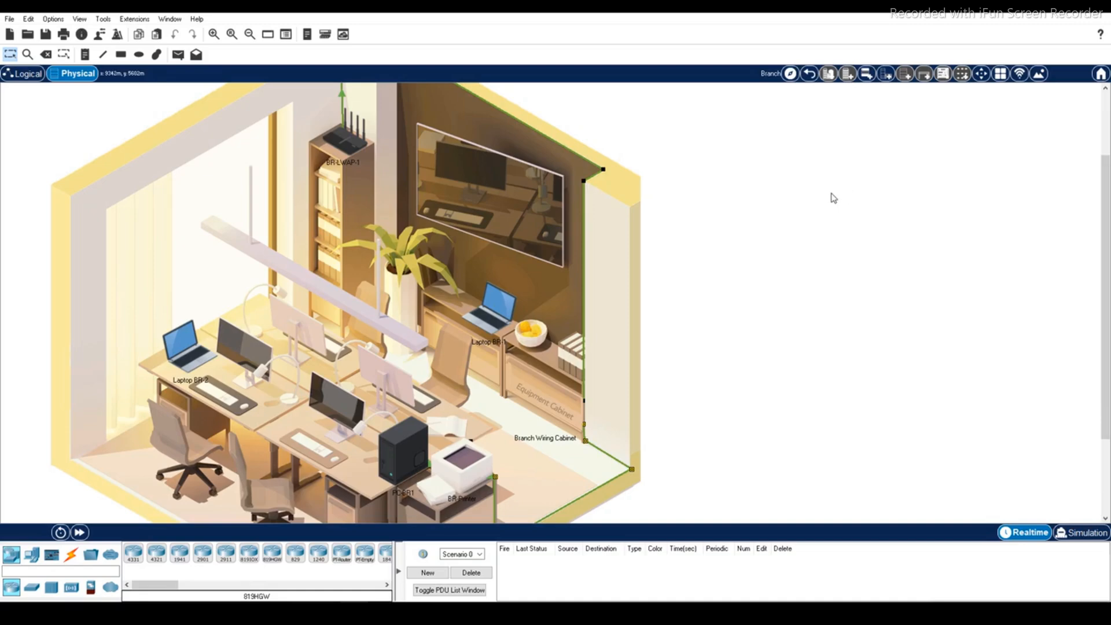
Step: Go up from the branch through Greenville to the Intercity map and return to the Branch Office interior
left_click(809, 74)
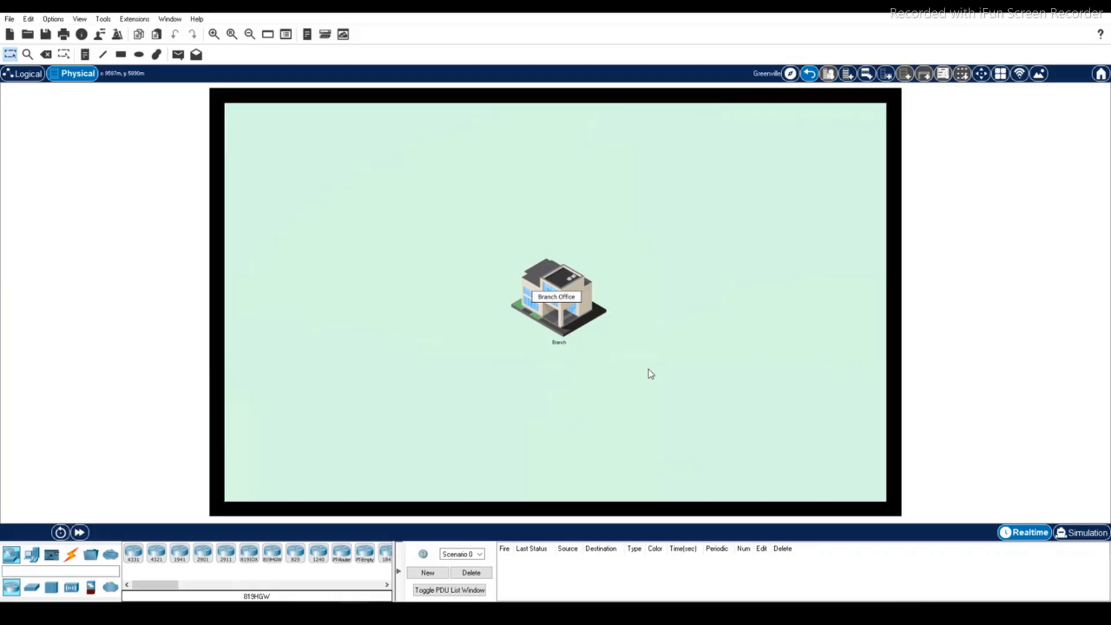
left_click(810, 74)
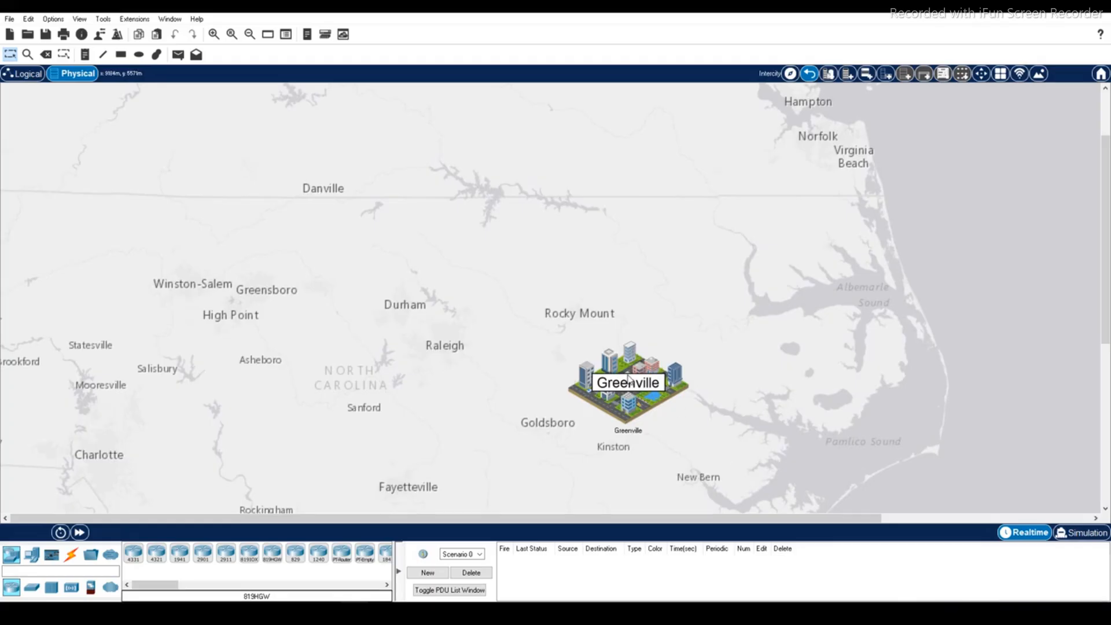
left_click(630, 379)
left_click(567, 301)
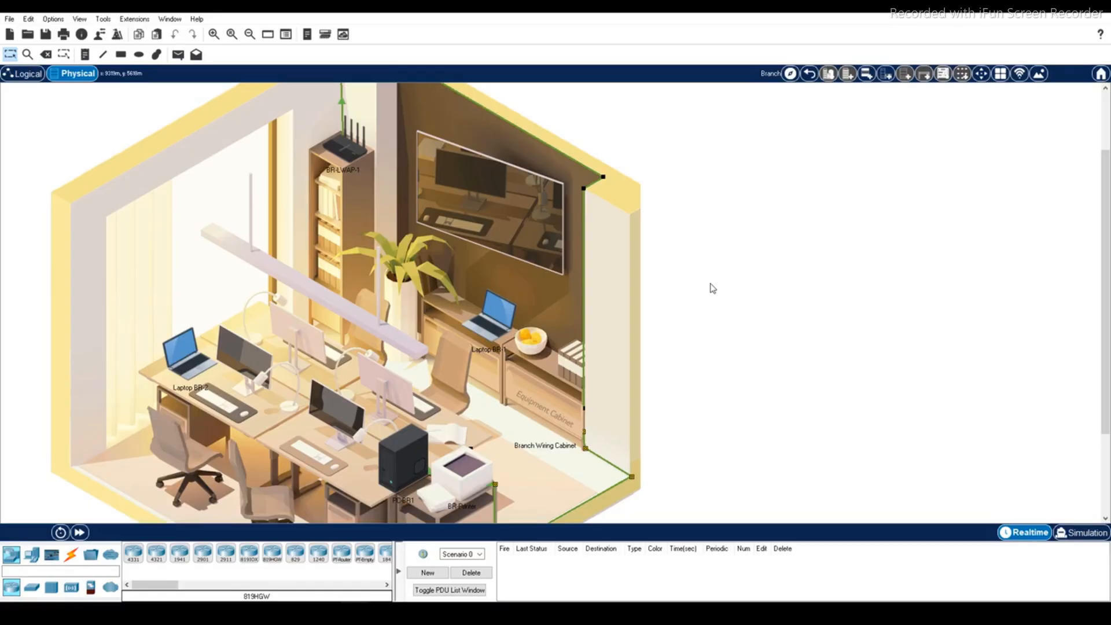
Step: Inspect the device views of Laptop BR-1 and Laptop BR-2 in the Branch Office
left_click(492, 316)
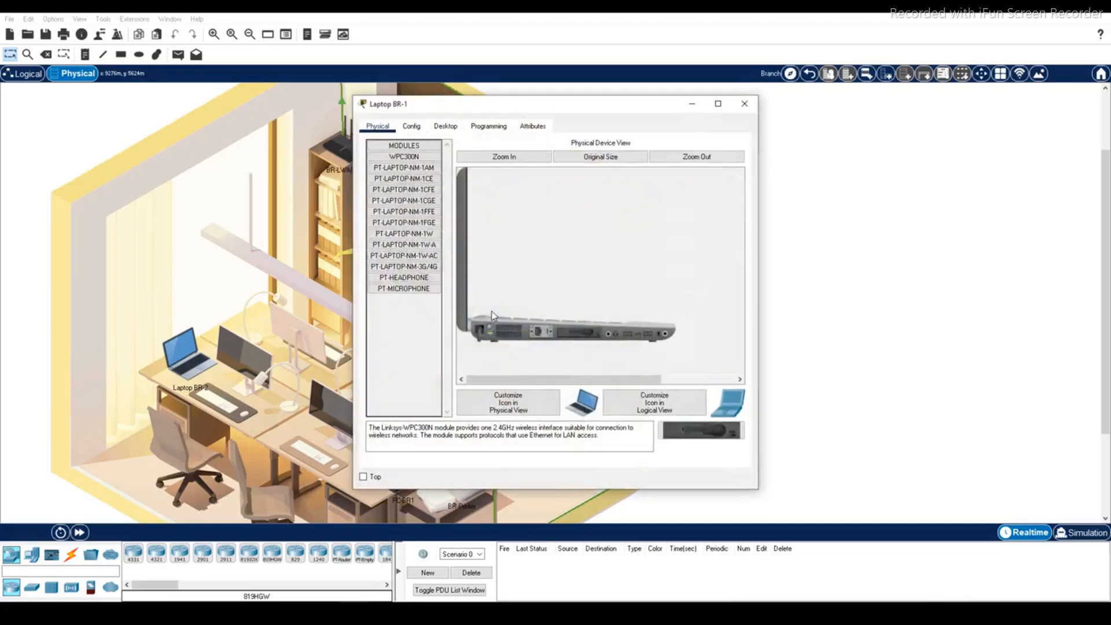
left_click(744, 104)
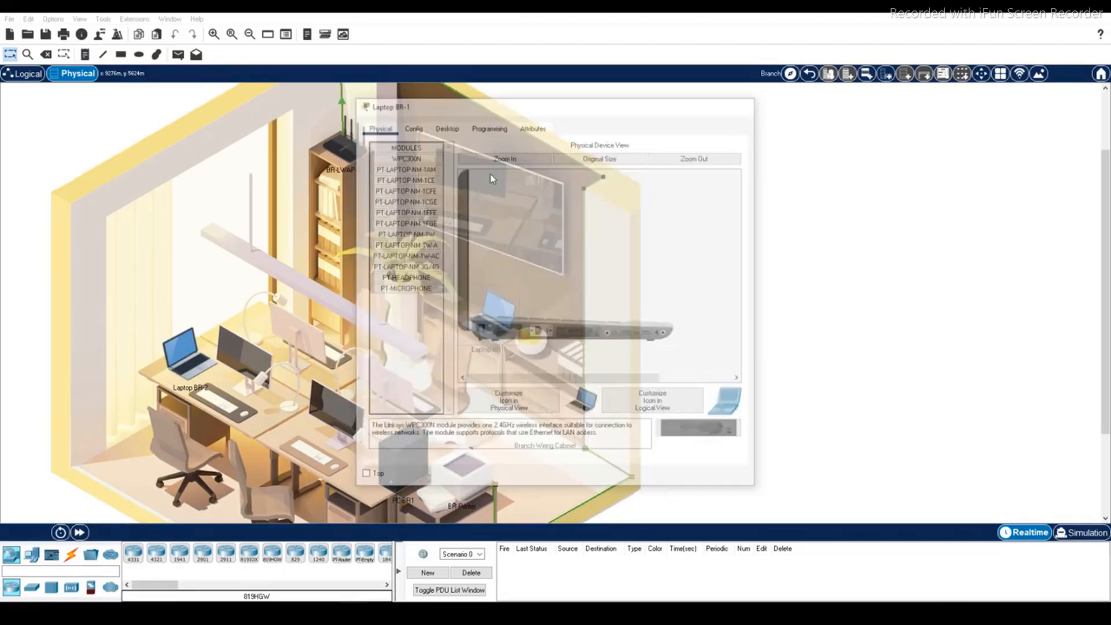
left_click(192, 366)
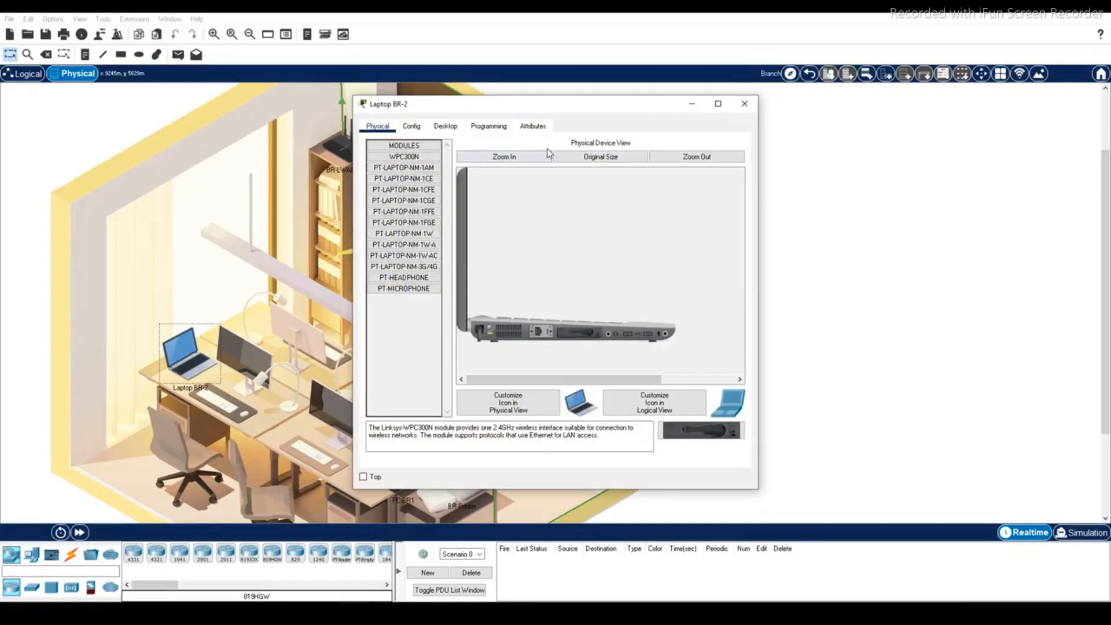
left_click(744, 105)
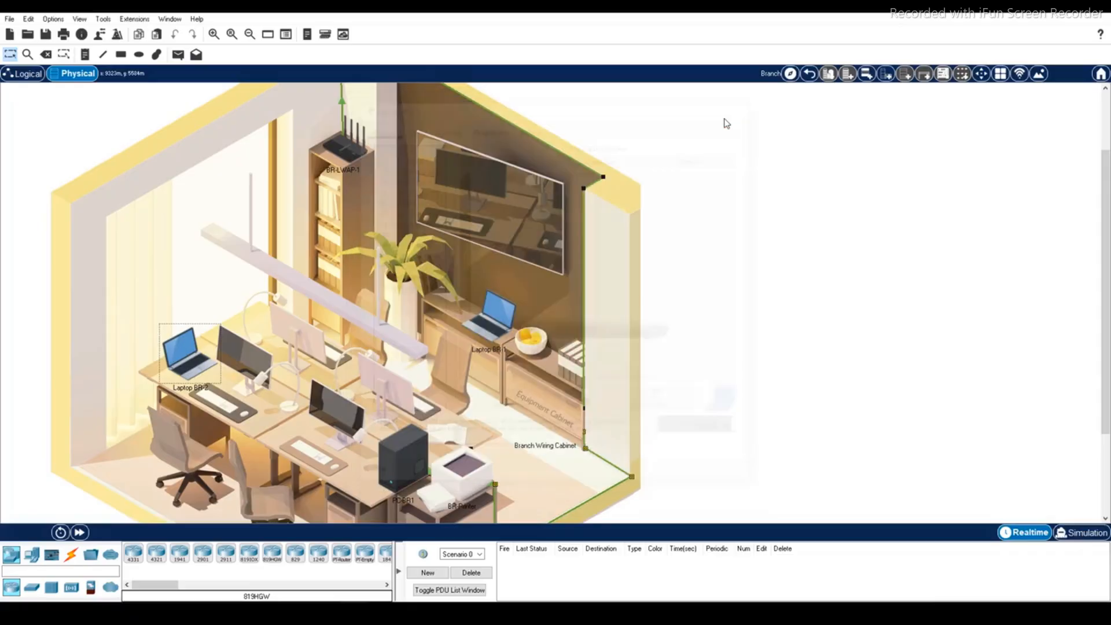
Step: Inspect the BR Server inside the Branch Wiring Cabinet and return to the Branch Office
left_click(546, 412)
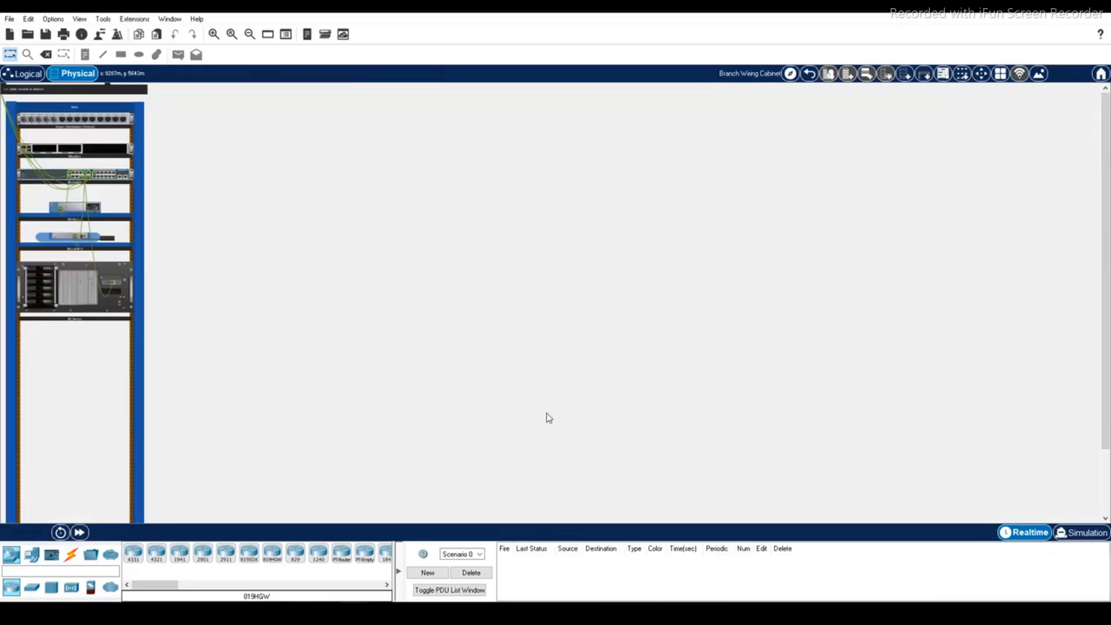
left_click(71, 287)
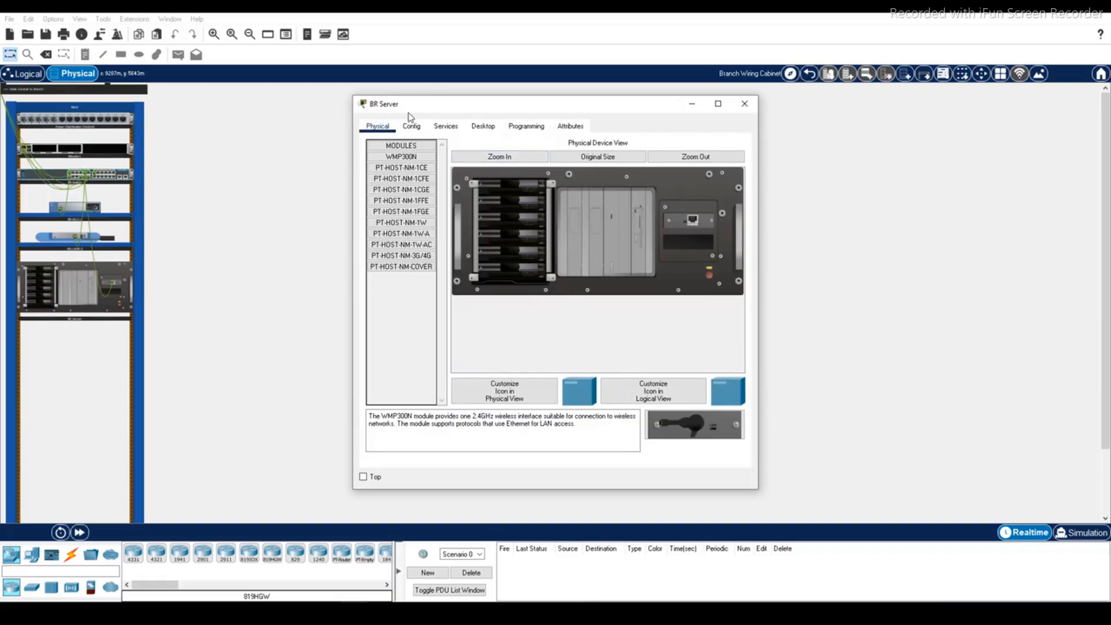
left_click(745, 103)
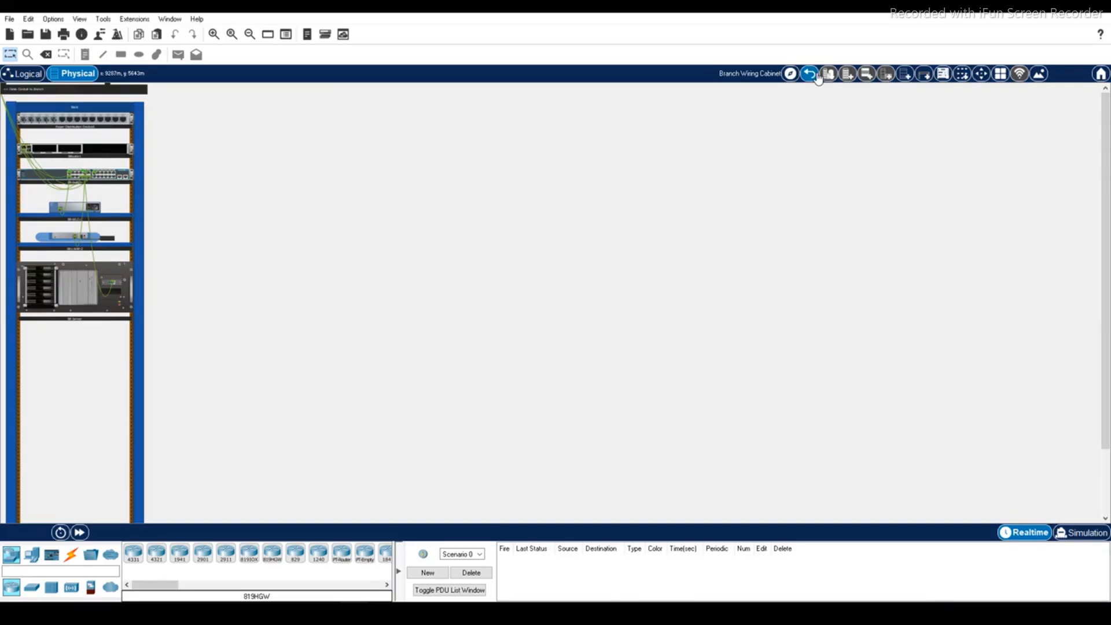
left_click(810, 75)
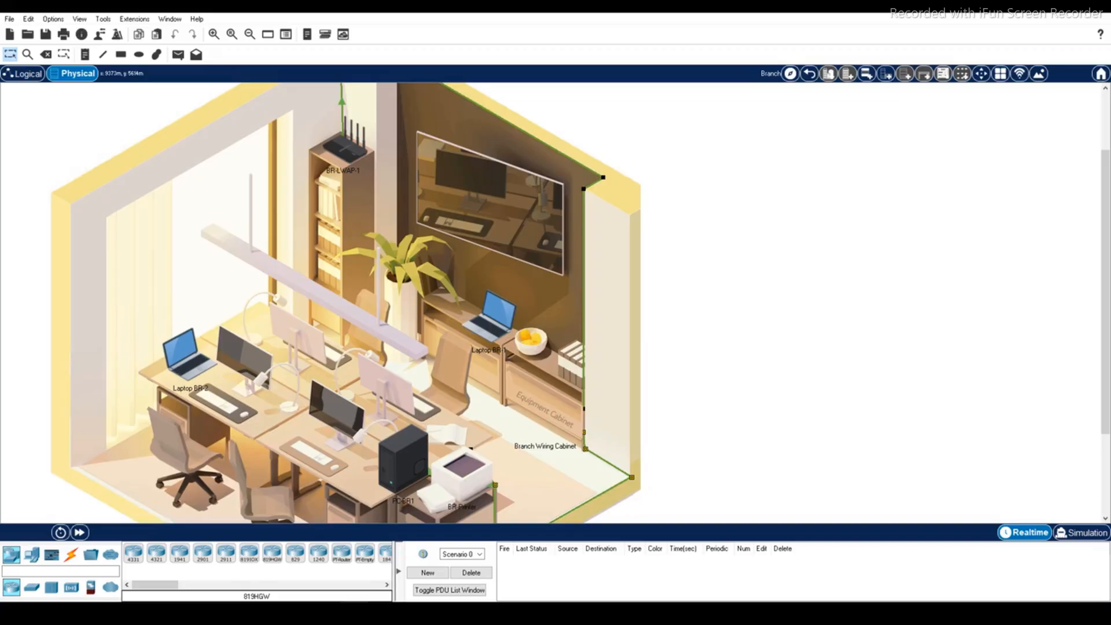
Step: Load maryftplogin.txt in Laptop BR-1's Text Editor and select its entire encrypted string
left_click(488, 324)
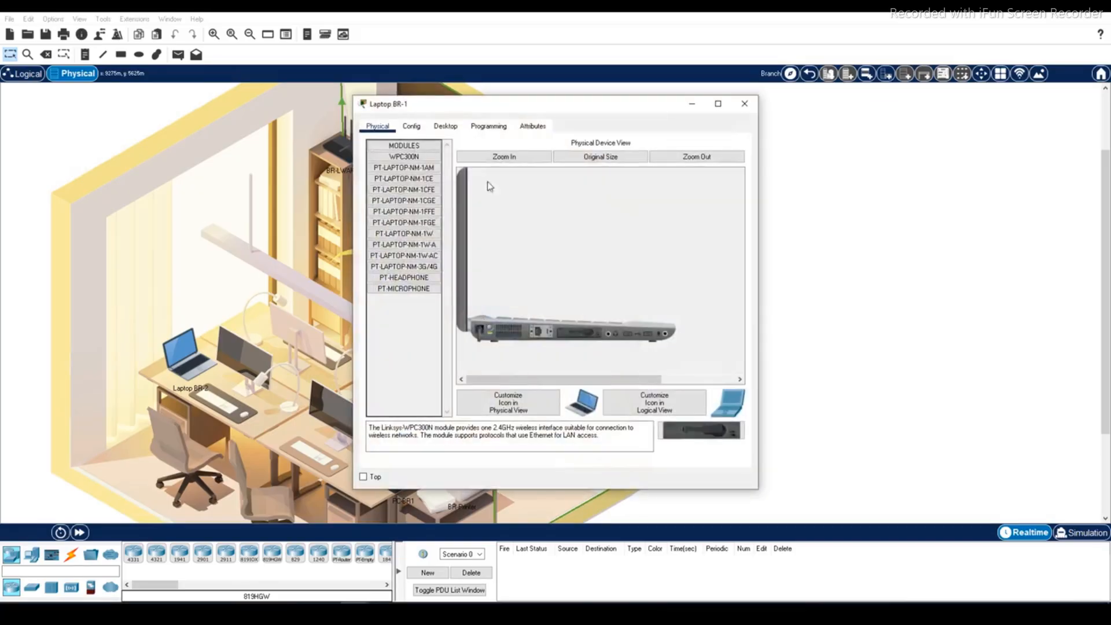
left_click(446, 126)
left_click(559, 373)
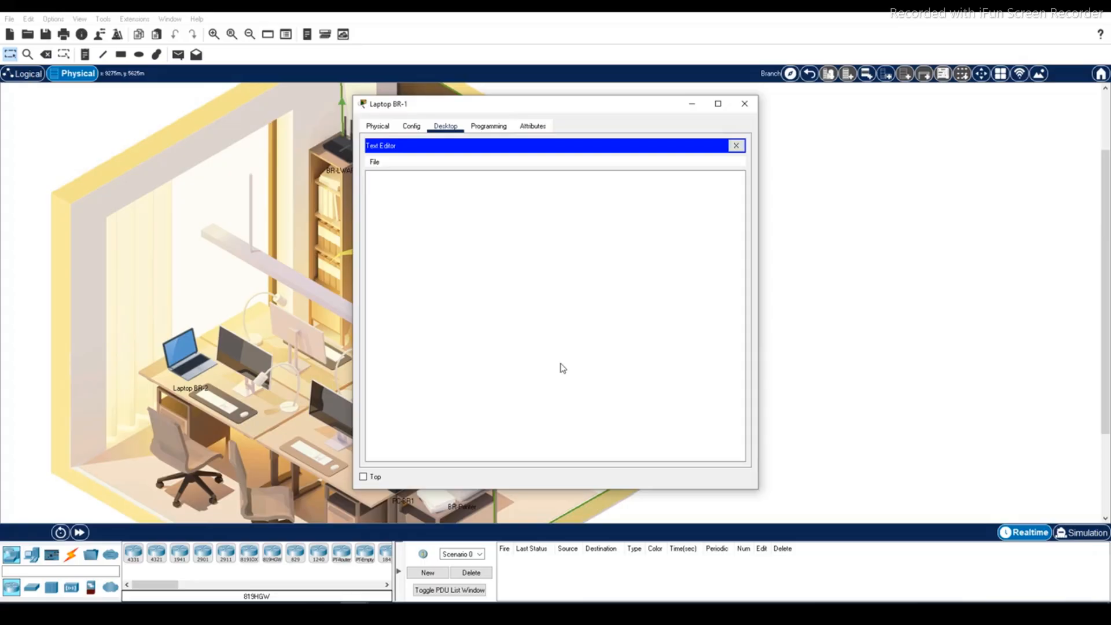
left_click(374, 161)
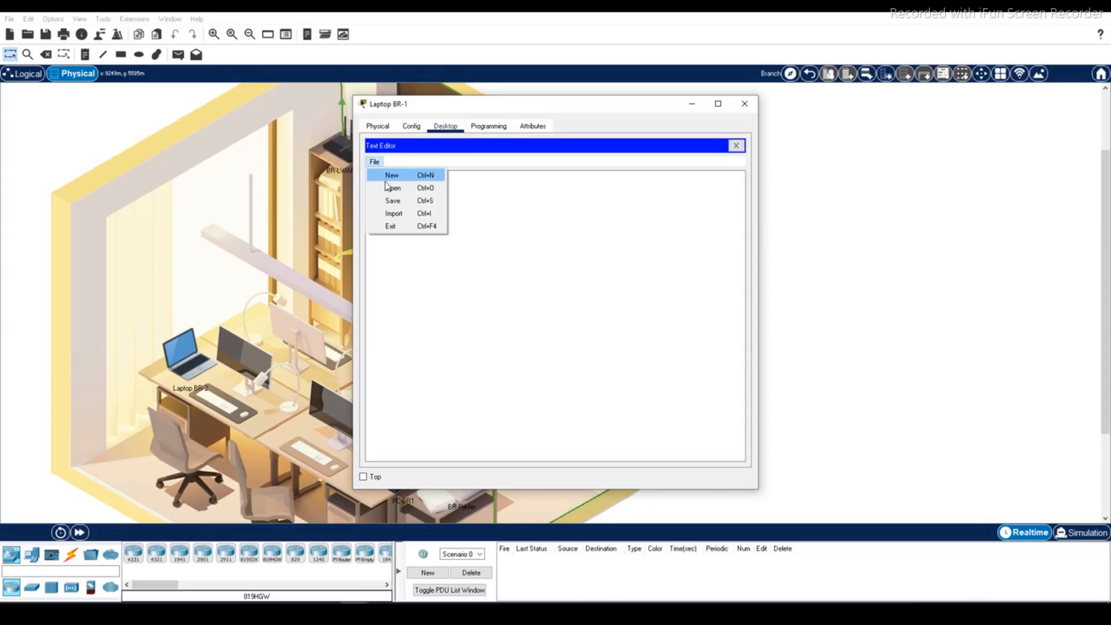
left_click(387, 188)
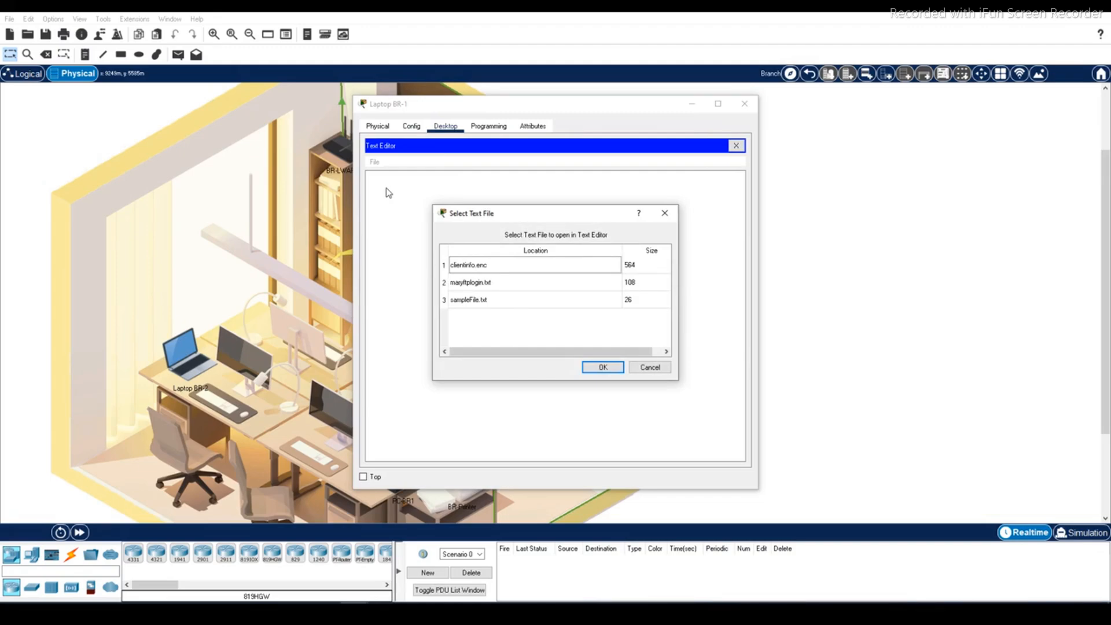
left_click(479, 286)
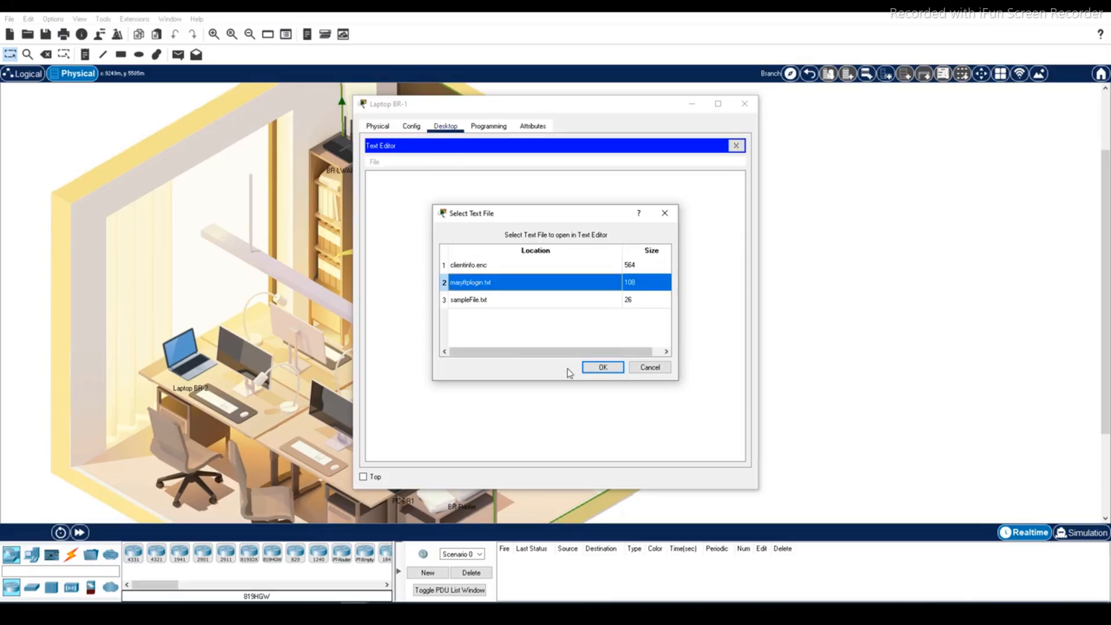
left_click(612, 370)
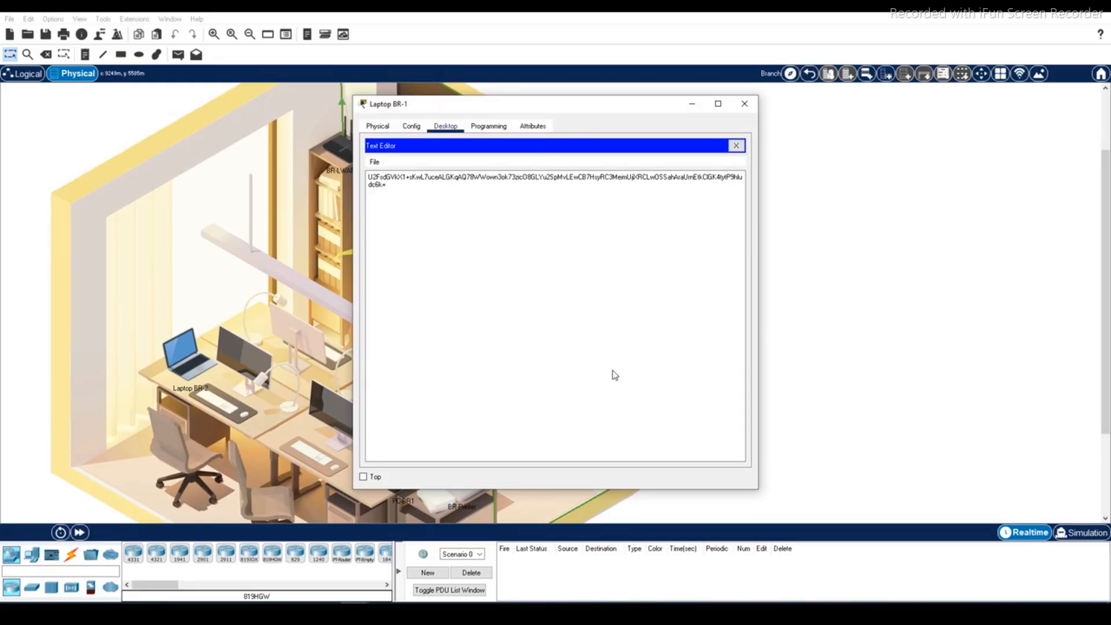
left_click_drag(409, 184, 371, 171)
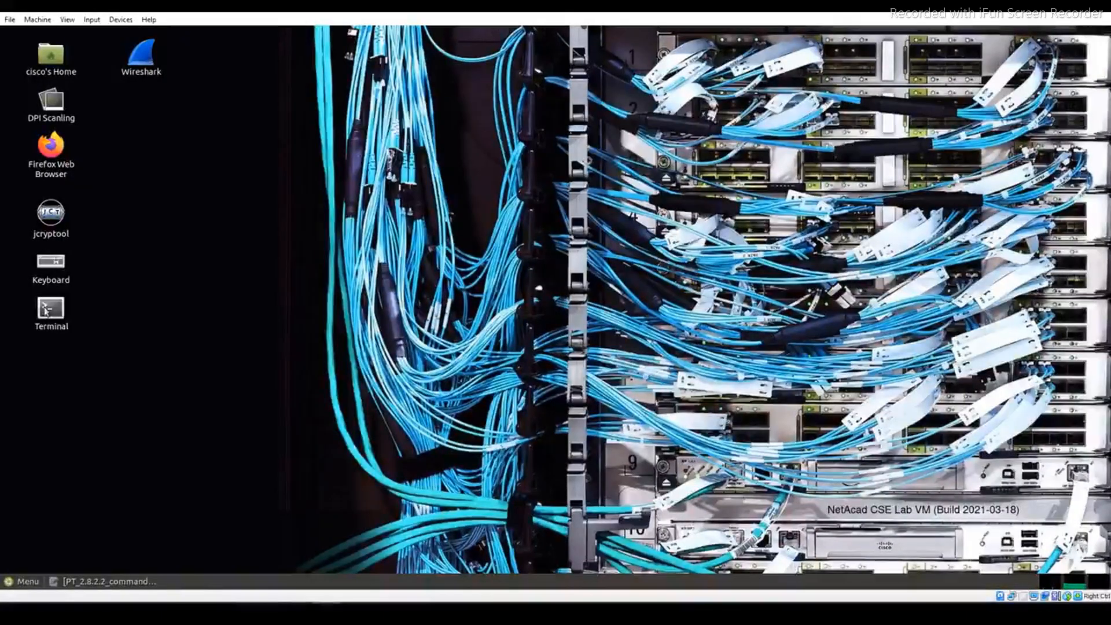
Step: Switch to the CSE Lab VM, open a terminal, and enlarge its text and window size
double_click(47, 311)
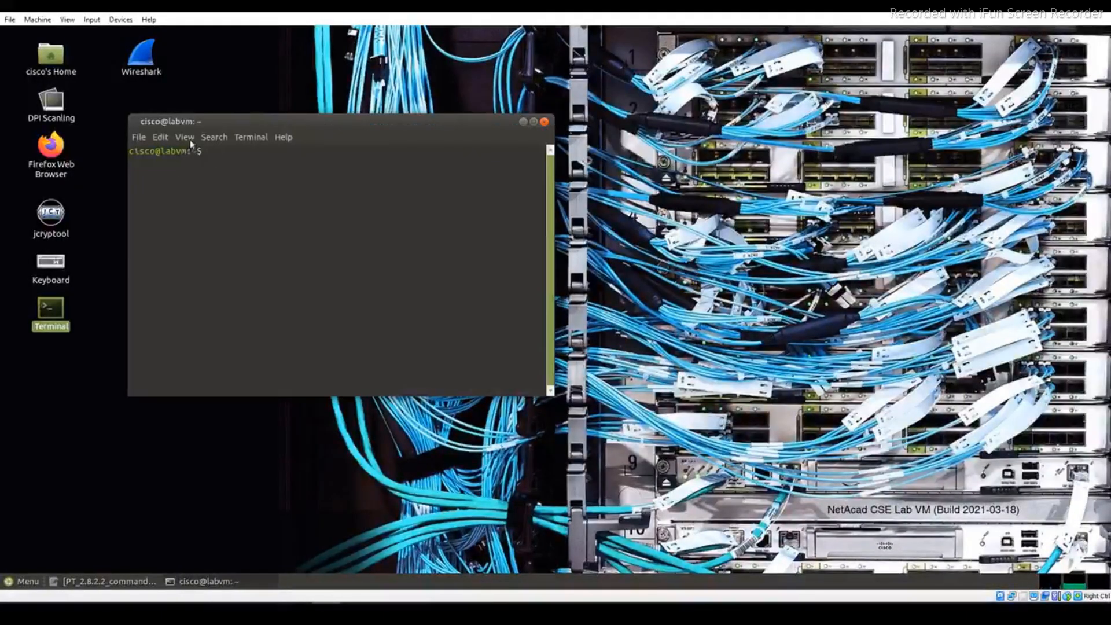
left_click(190, 140)
left_click(200, 183)
left_click(185, 137)
left_click(251, 137)
left_click(261, 265)
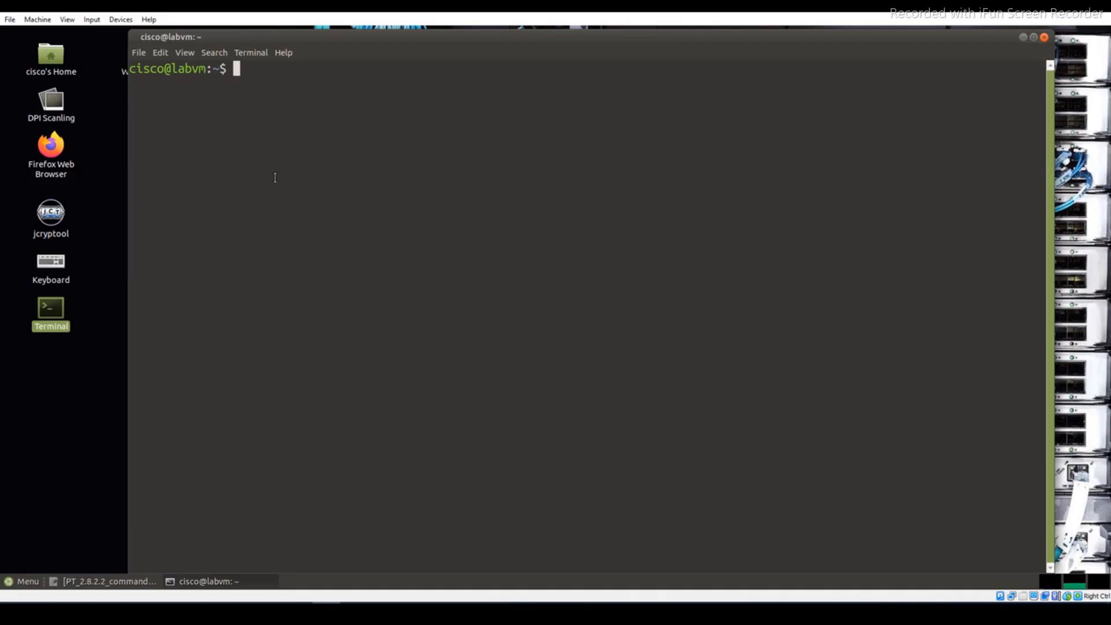
Step: Copy the first echo and openssl command line from the PT_2.8.2.2_commands file and paste it into the terminal
left_click(120, 584)
left_click_drag(68, 182, 1028, 183)
right_click(988, 183)
left_click(1007, 202)
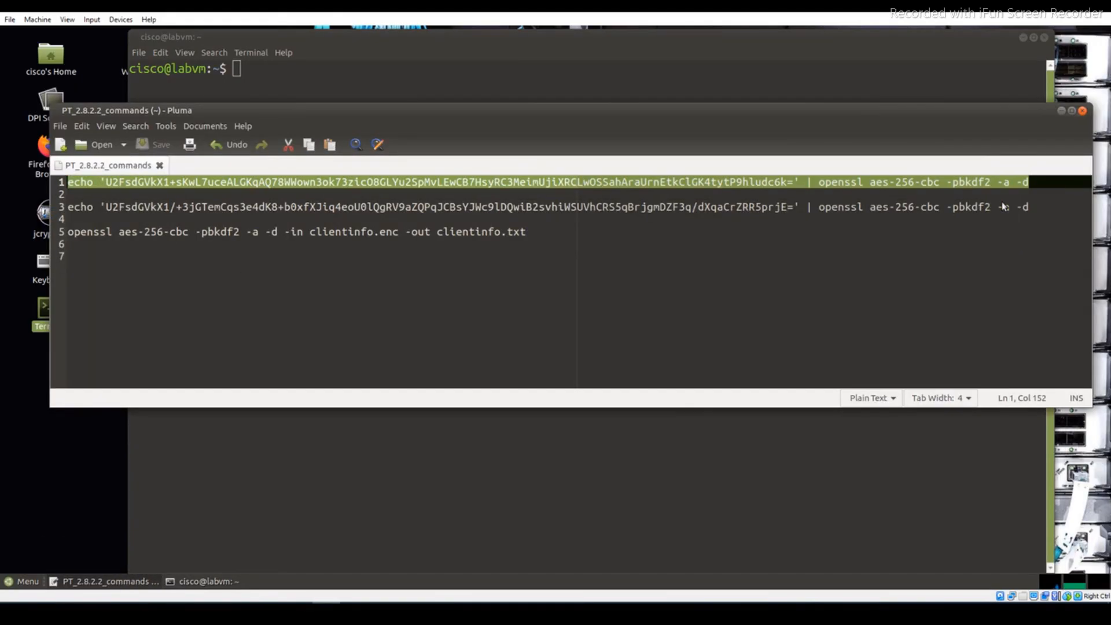
left_click(453, 441)
right_click(238, 70)
left_click(257, 139)
Step: Review the aes-256-cbc, -pbkdf2, -a and -d options of the pasted OpenSSL command, run it, and enter the decryption password
left_click_drag(191, 83, 269, 83)
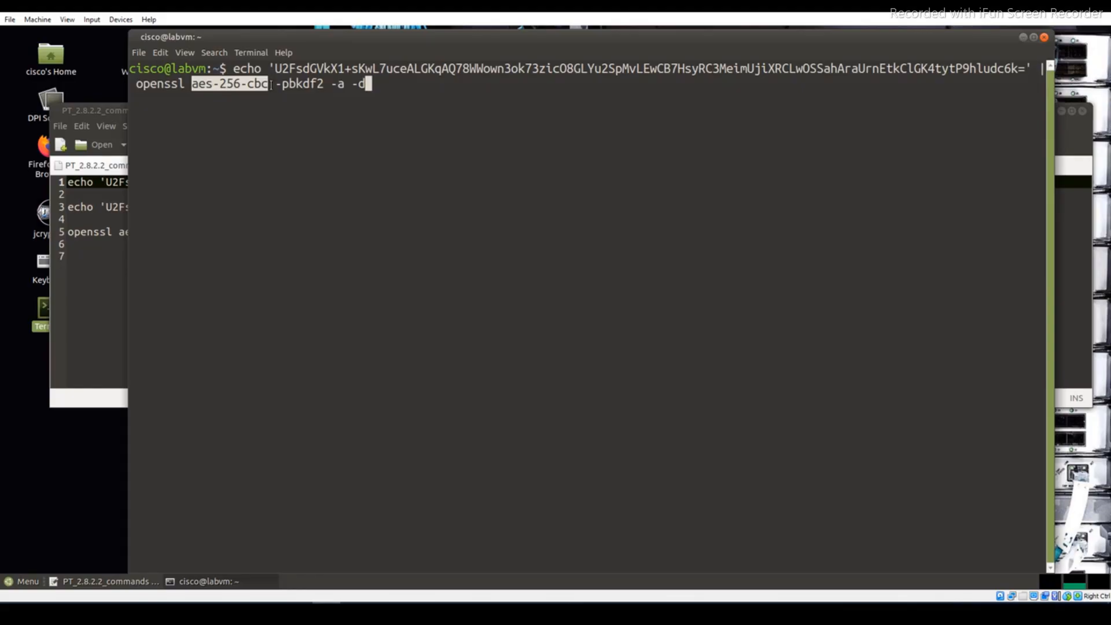
left_click_drag(281, 85, 324, 85)
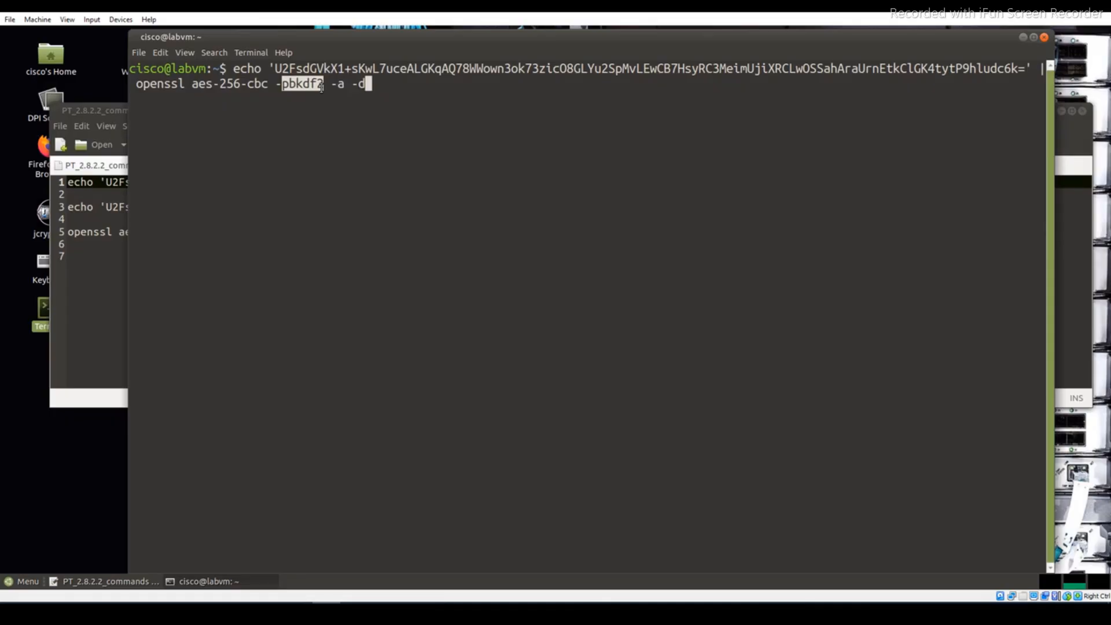
left_click_drag(330, 84, 347, 87)
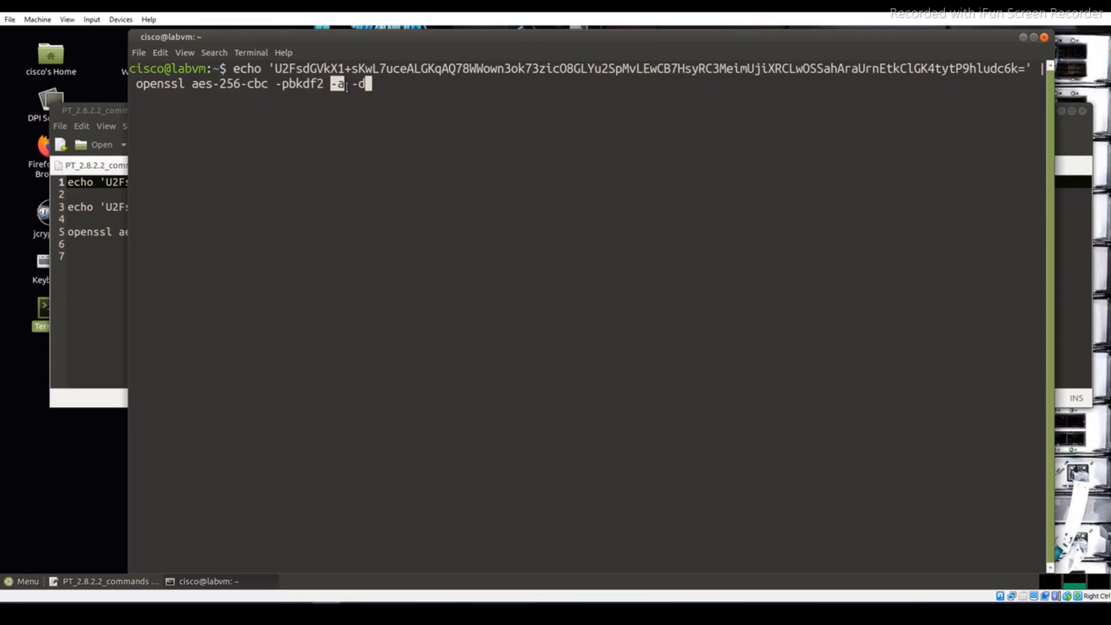
left_click_drag(352, 84, 373, 88)
key("Return")
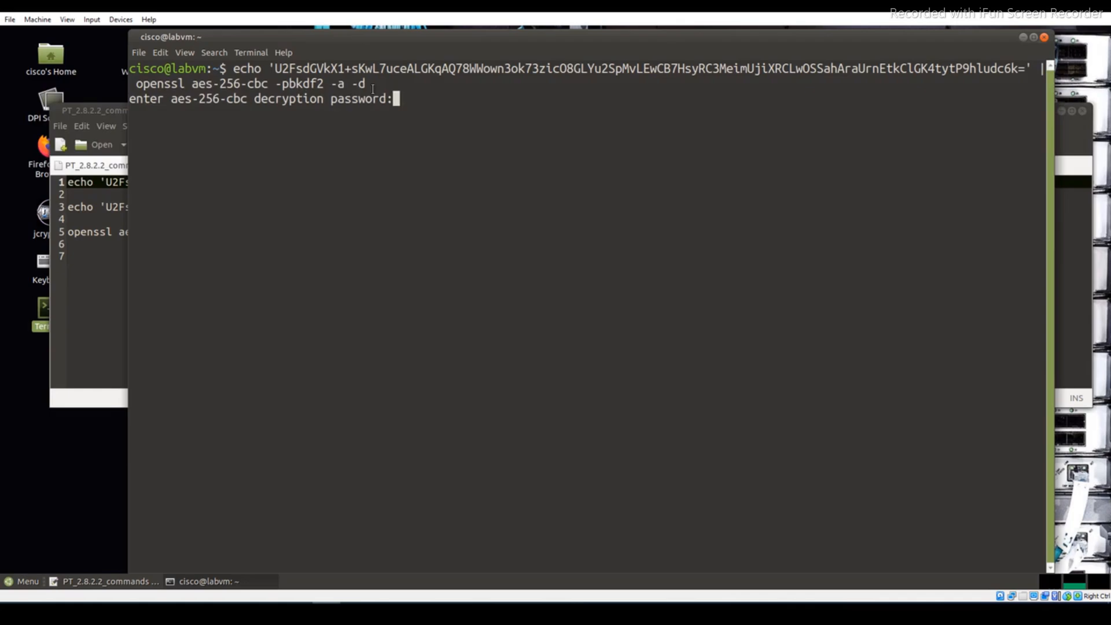
key("Return")
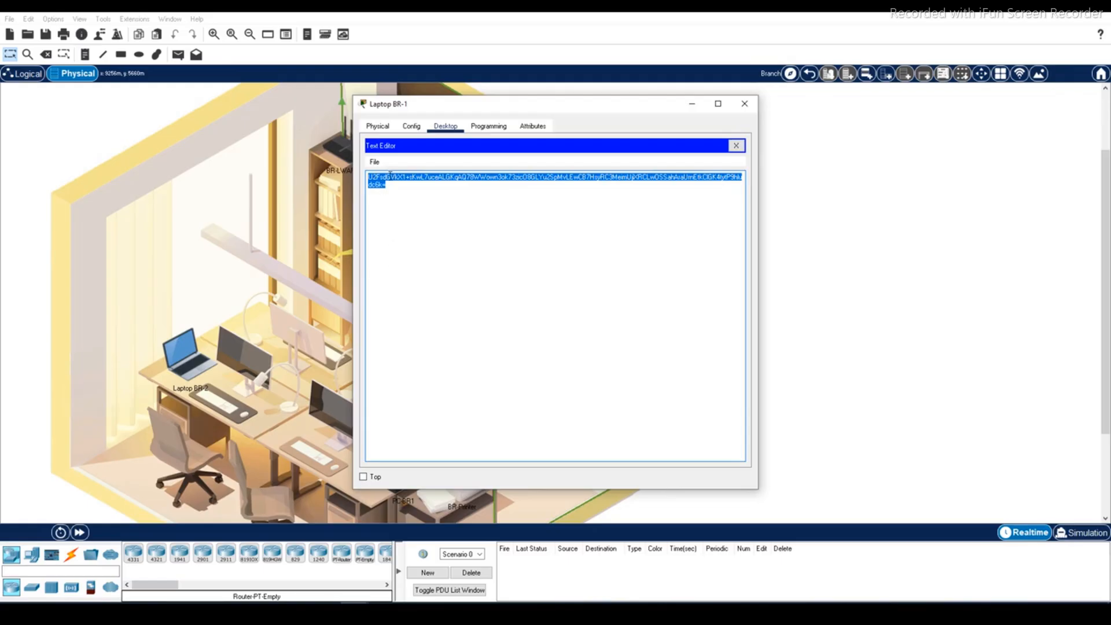
Step: Switch back to Packet Tracer, view clientinfo.enc in Laptop BR-1's Text Editor, and close the editor
left_click(374, 162)
left_click(381, 188)
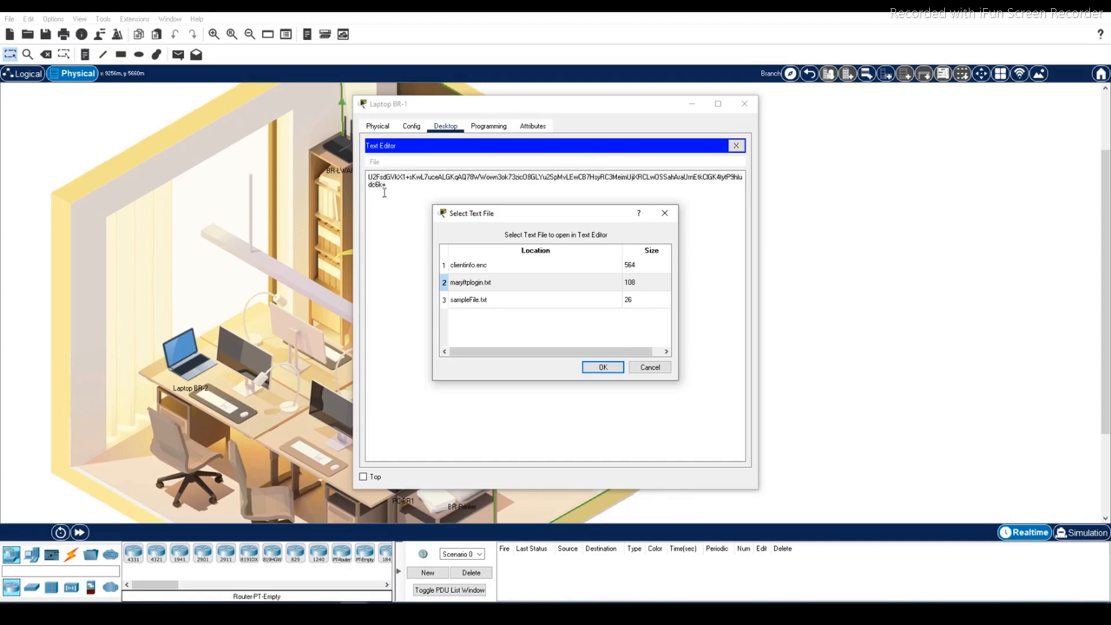
left_click(491, 269)
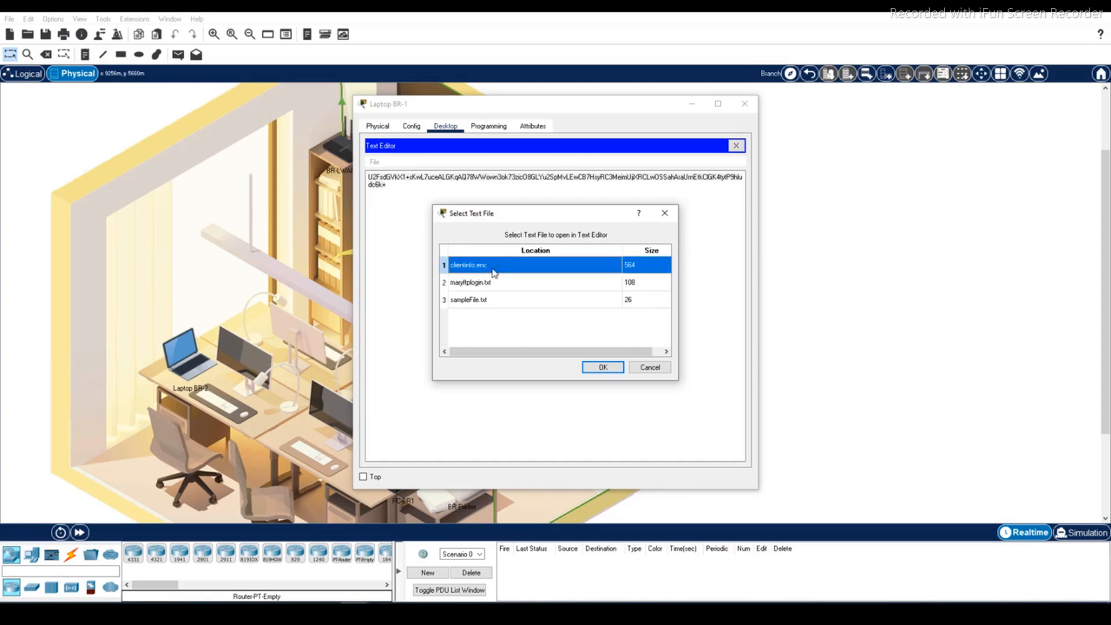
left_click(611, 370)
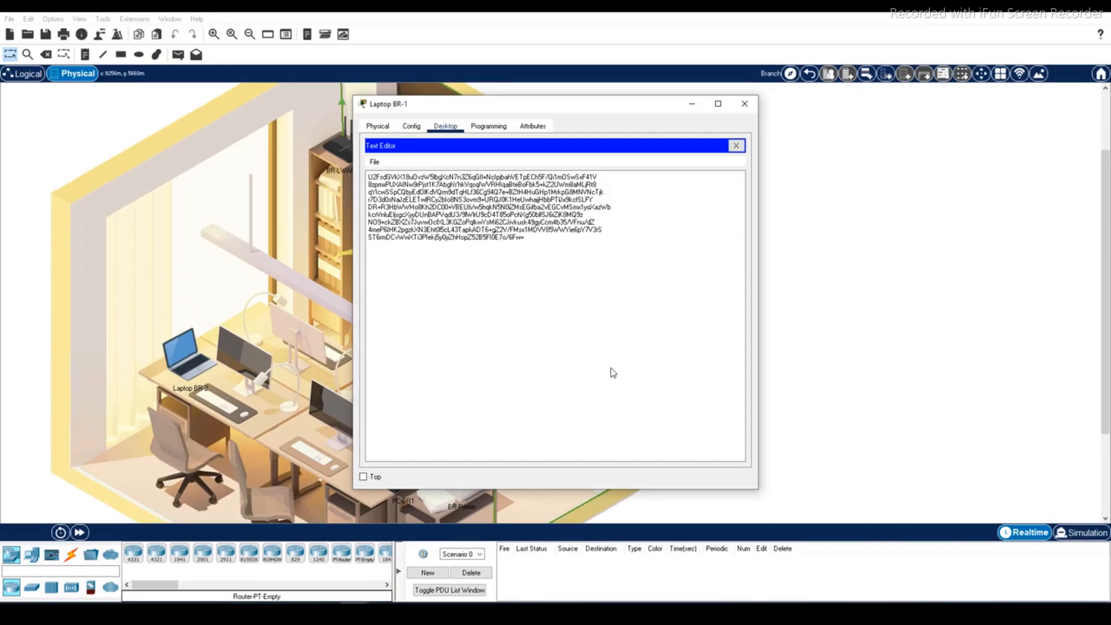
left_click(736, 147)
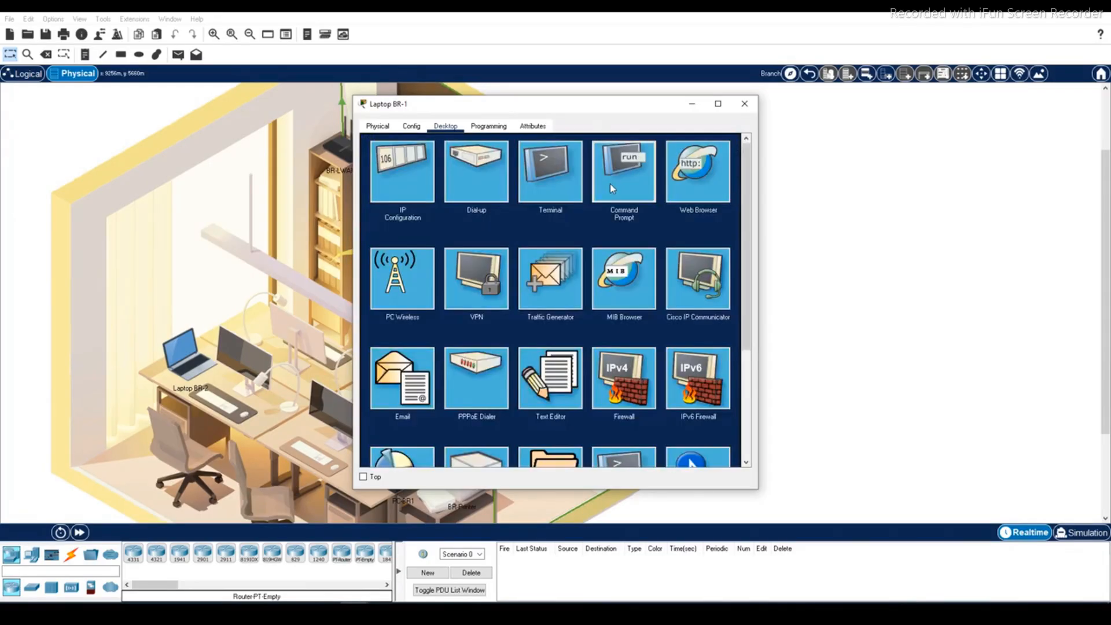
Step: Connect to the FTP server at 10.0.3.30 from Laptop BR-1's Command Prompt and log in with the account's username and password
left_click(610, 185)
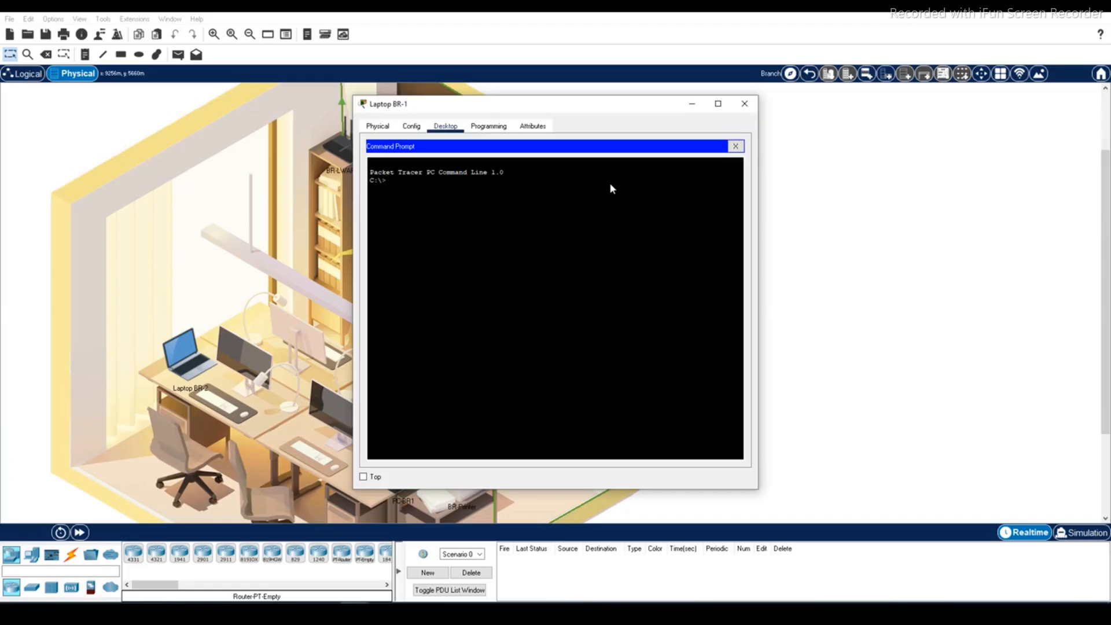
type("ftp 10.0.3.30")
key("Return")
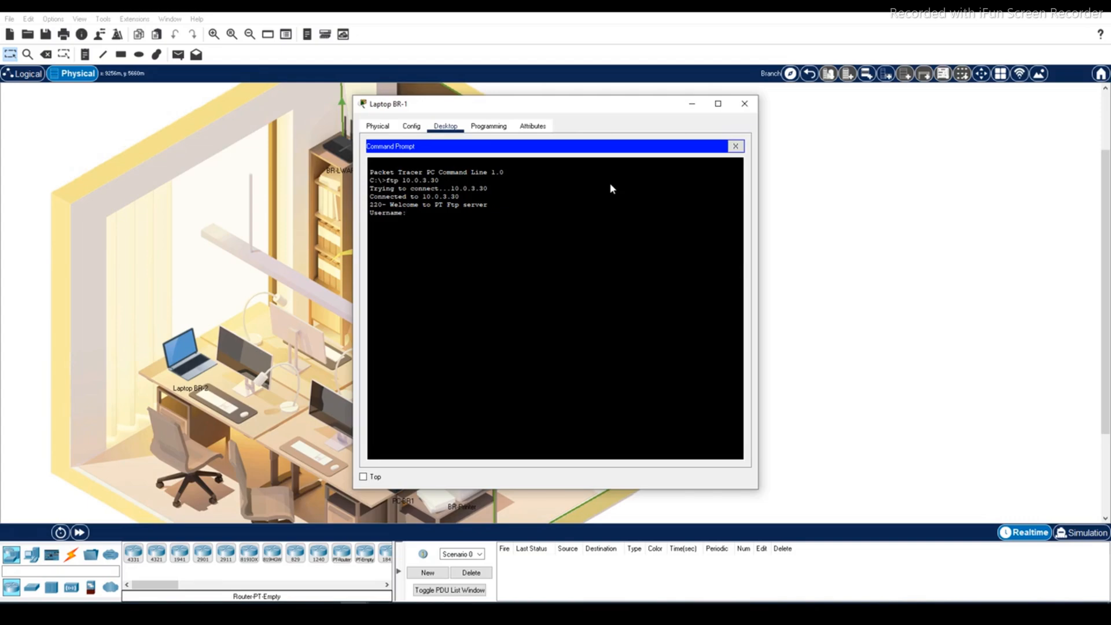
type("mary")
key("Return")
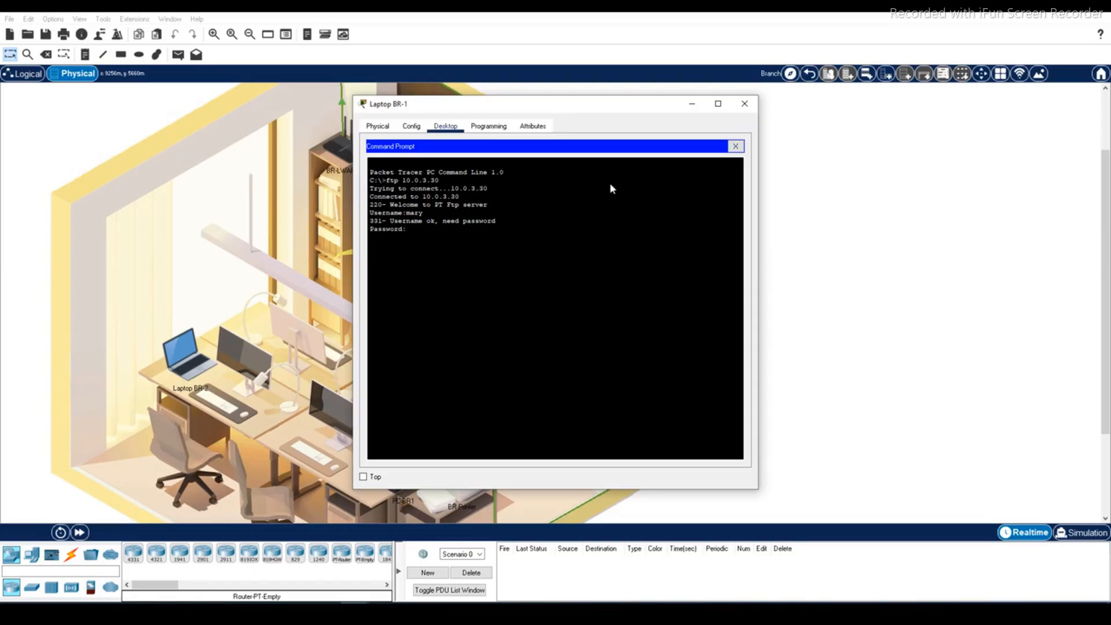
key("Return")
Step: List the files in the FTP server's directory with the dir command
type("d")
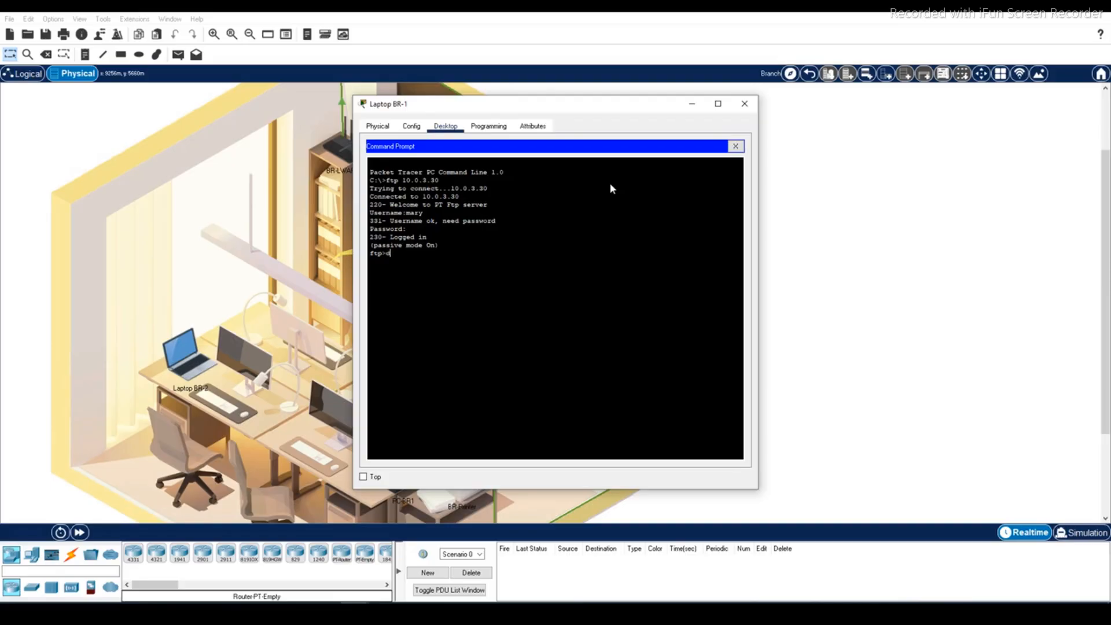
type("ir")
key("Return")
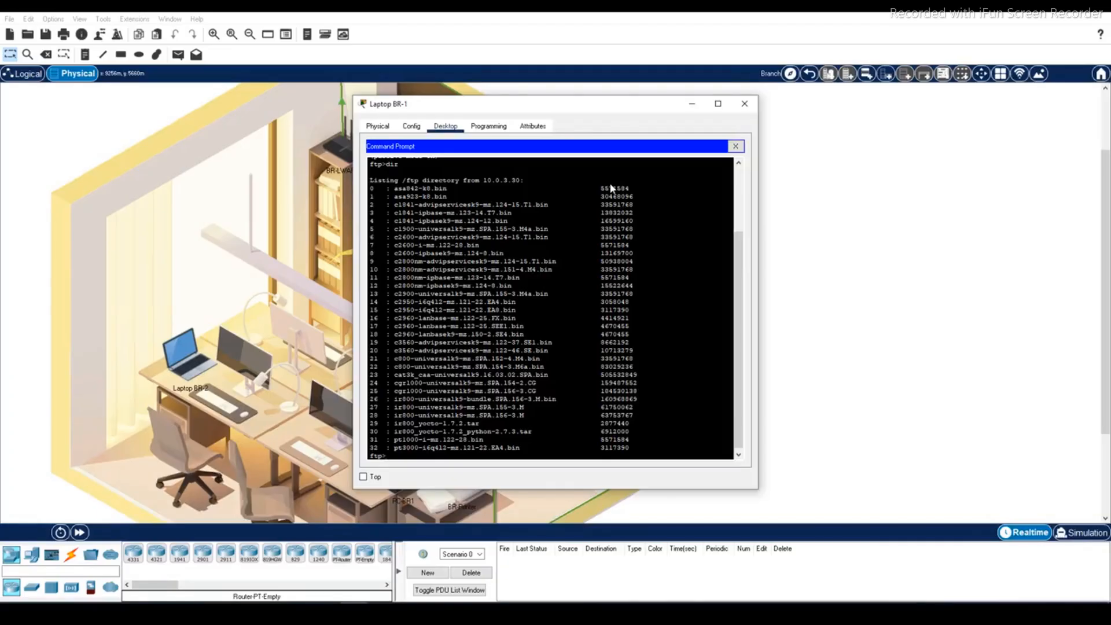
Step: Upload clientinfo.enc to the FTP server with the put command, quit the FTP session, and close Laptop BR-1's window
type("ut clientinfo.enc")
key("Return")
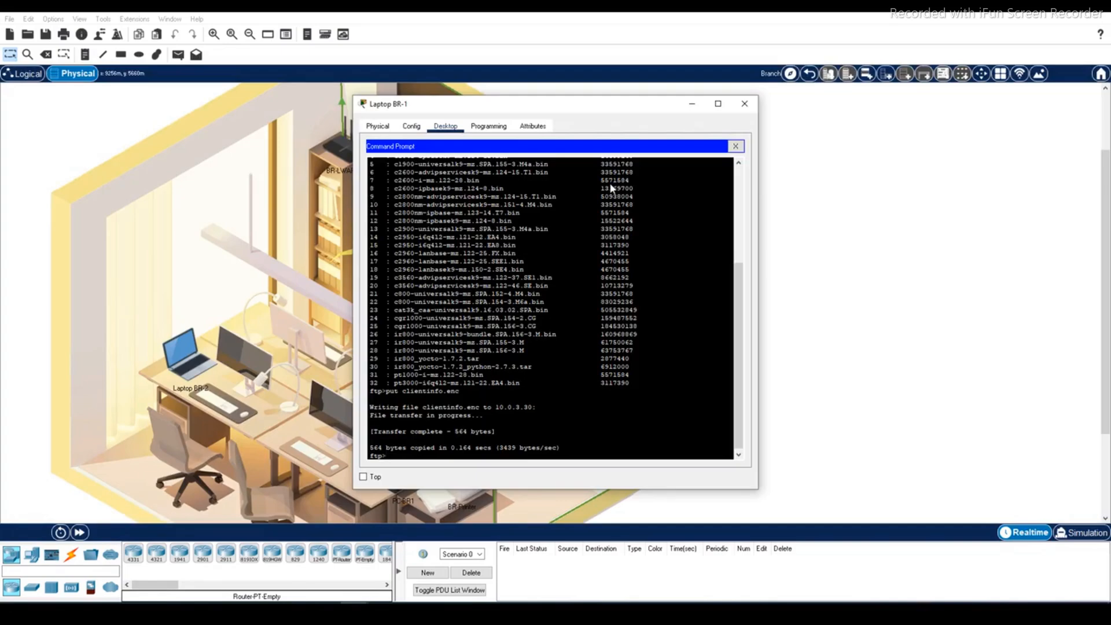
type("quit")
key("Return")
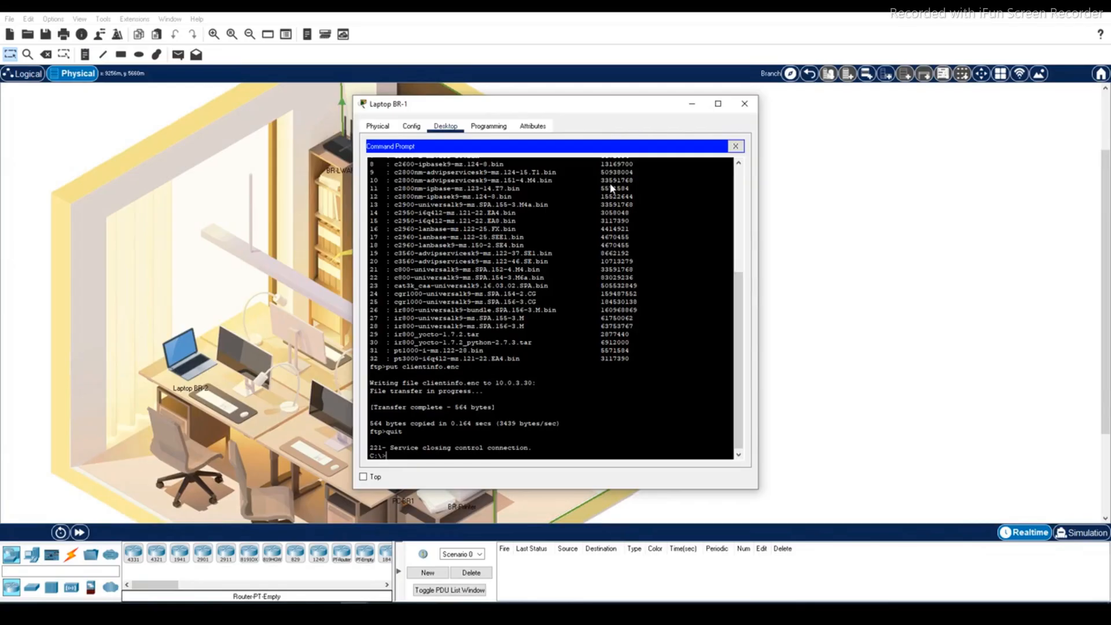
left_click(745, 105)
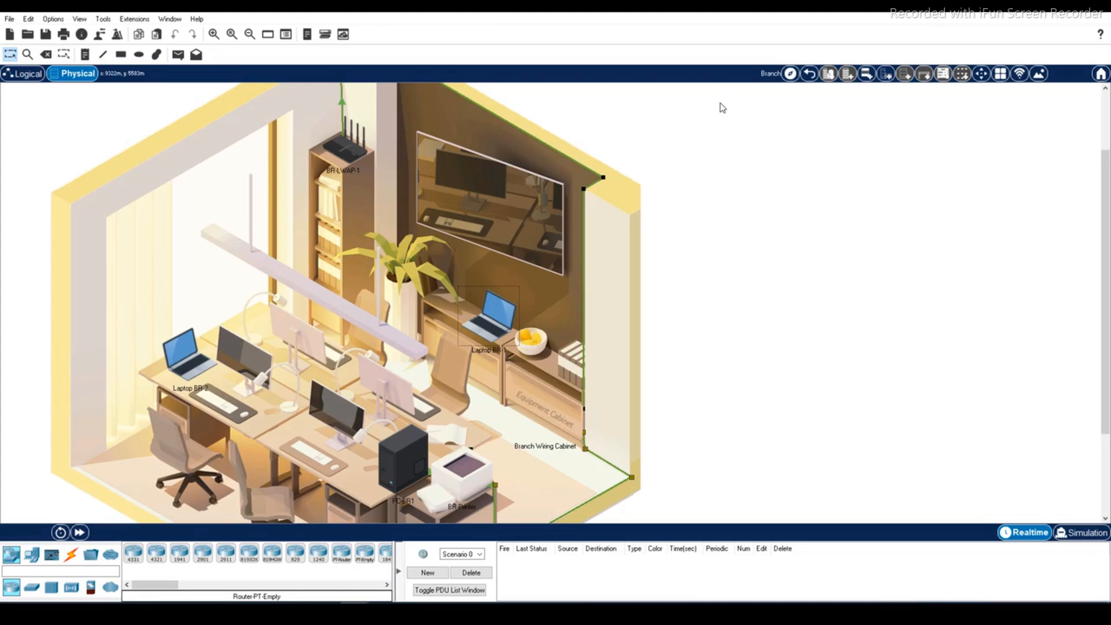
Step: Open bobftplogin.txt in Laptop BR-2's Text Editor and copy its entire encrypted text
double_click(180, 358)
left_click(446, 125)
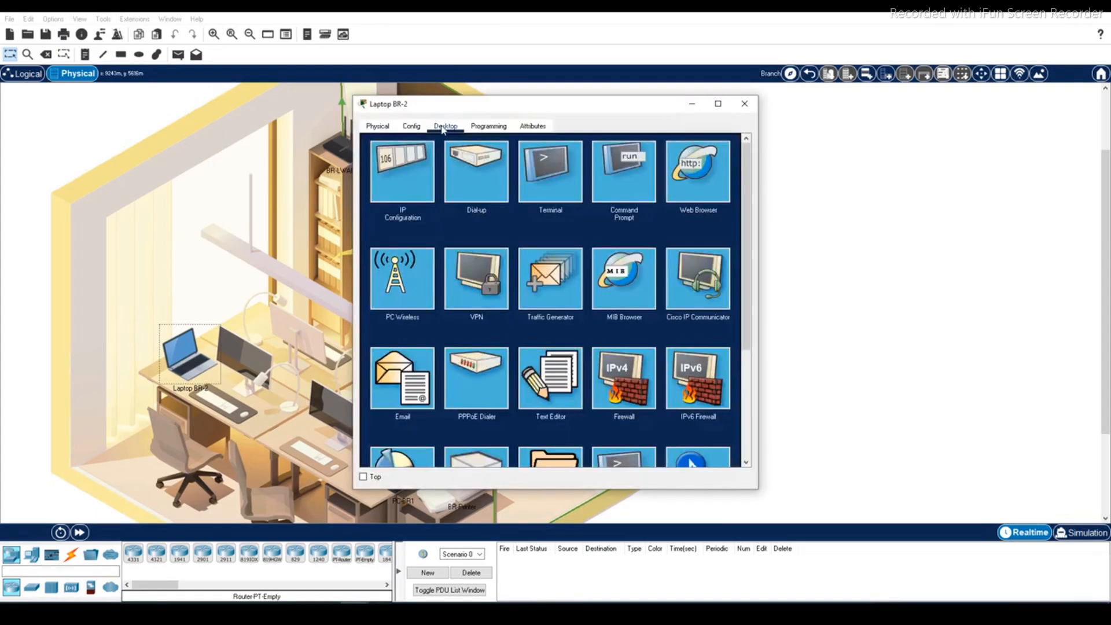
left_click(560, 389)
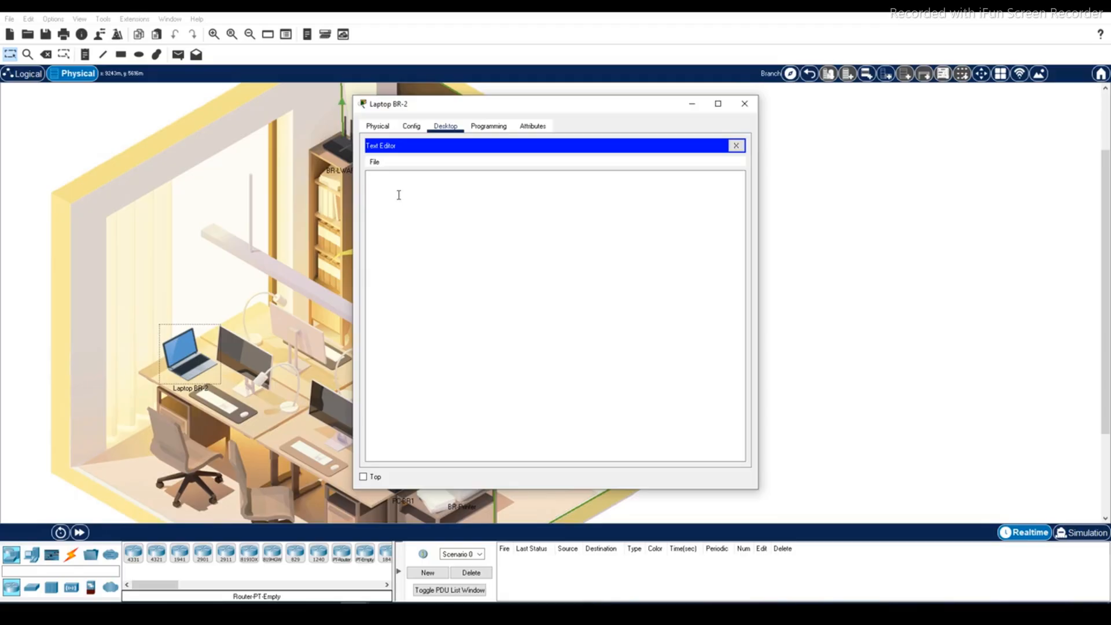
left_click(374, 161)
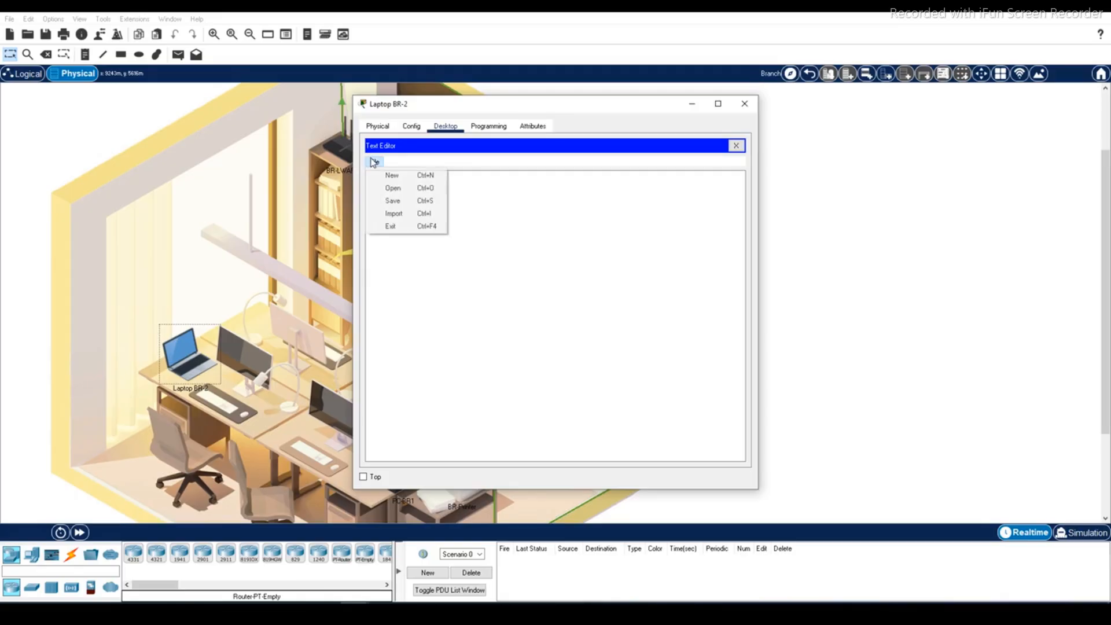
left_click(392, 192)
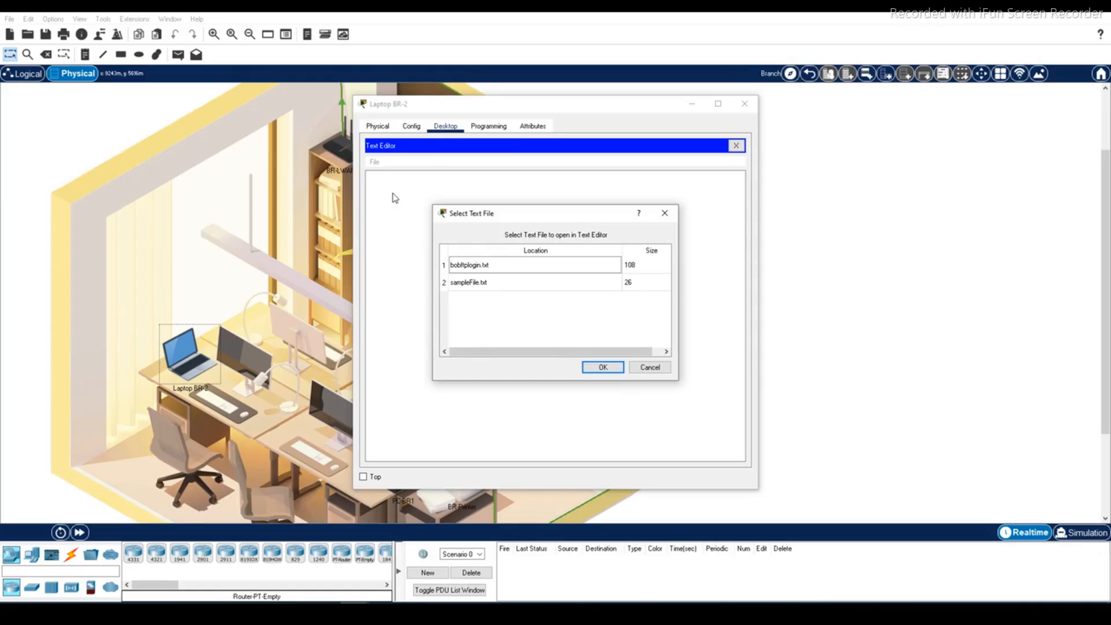
left_click(486, 265)
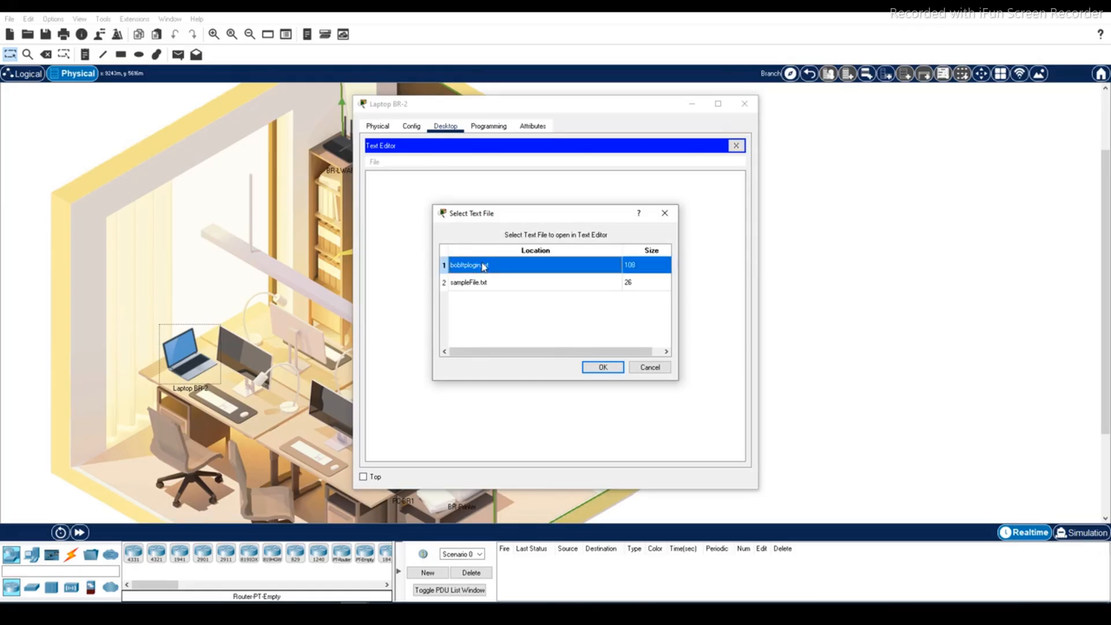
left_click(596, 366)
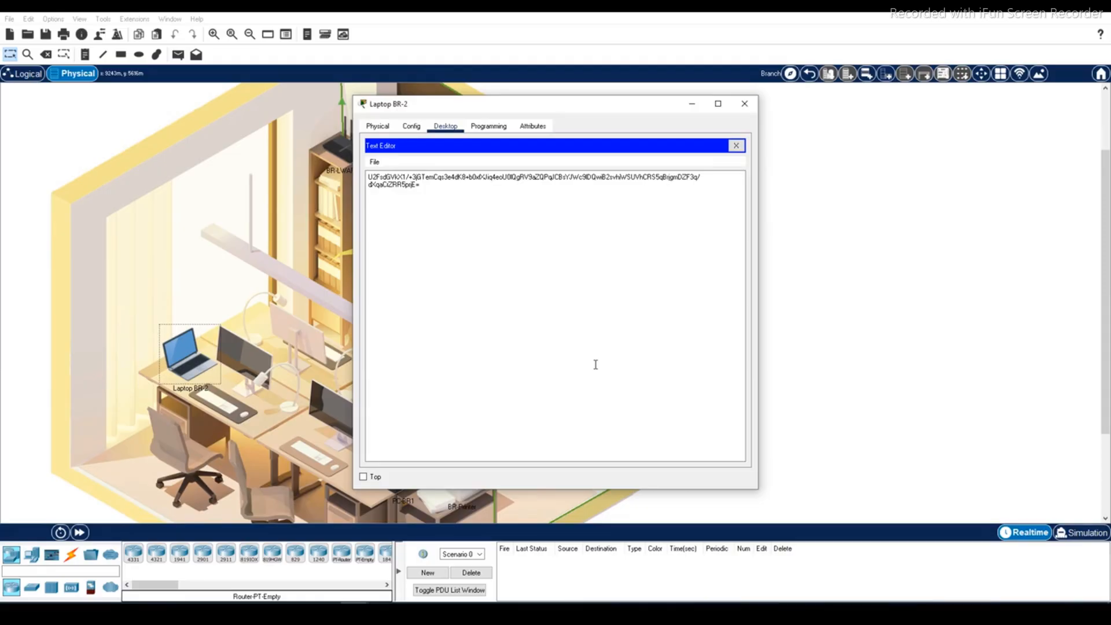
left_click_drag(428, 186, 366, 174)
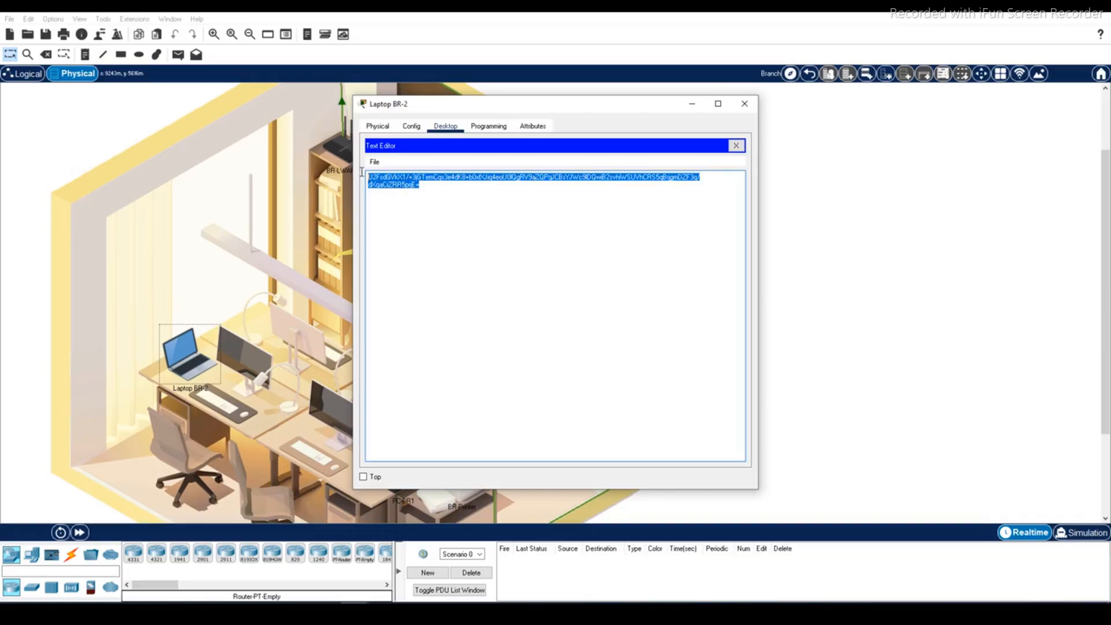
right_click(412, 188)
left_click(432, 234)
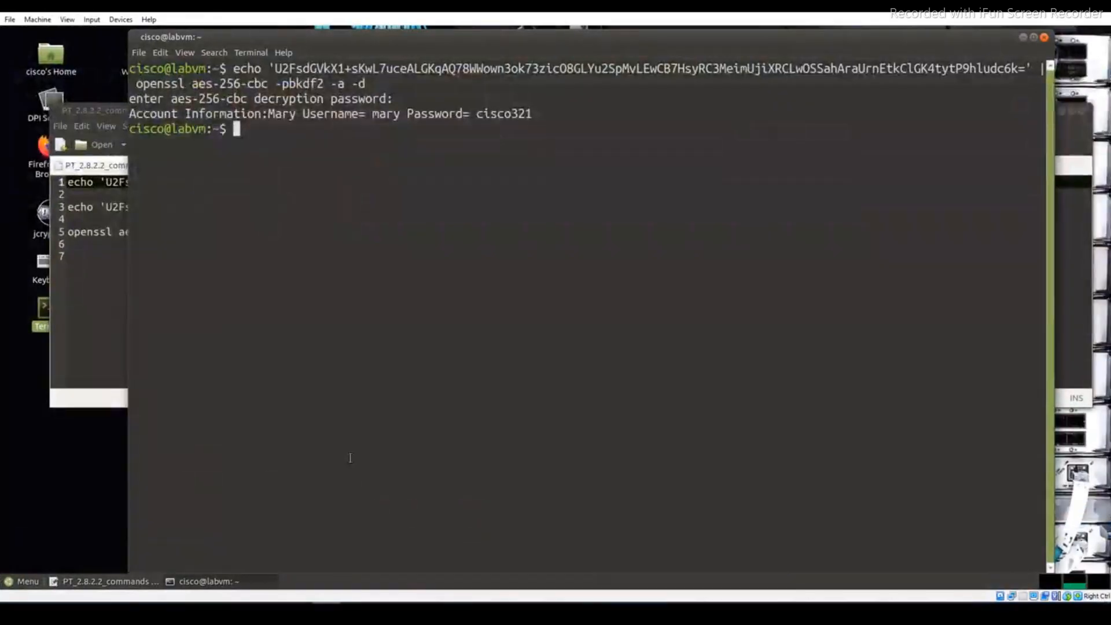
Step: Switch to the lab VM and copy the second echo and openssl command, on line 3 of PT_2.8.2.2_commands
left_click(91, 311)
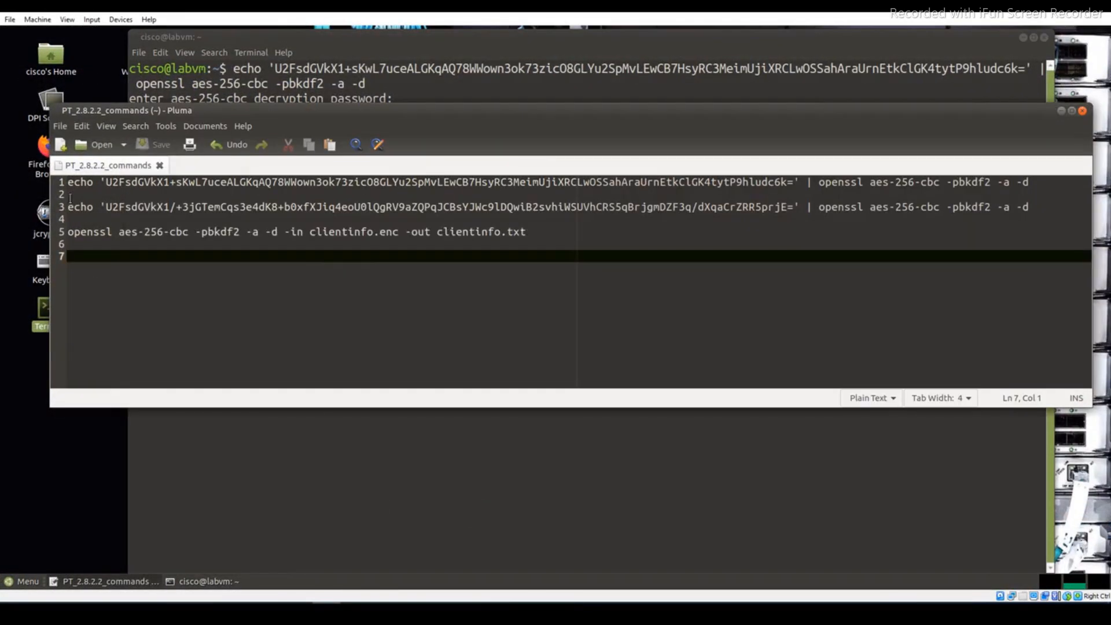
left_click_drag(67, 206, 1032, 206)
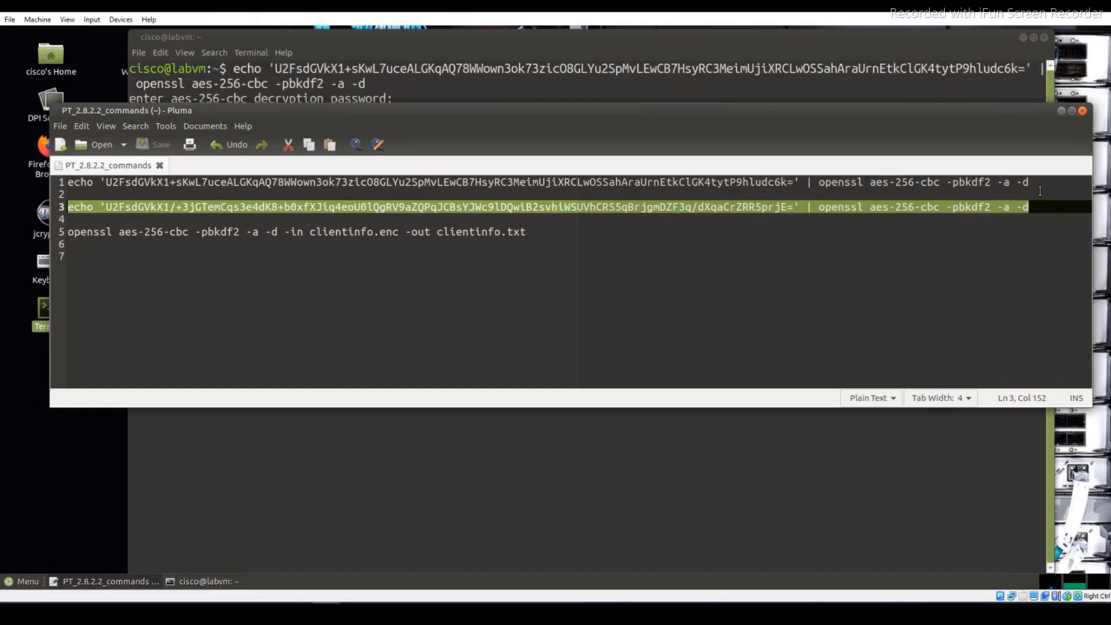
right_click(837, 207)
left_click(859, 256)
Step: Paste the copied OpenSSL command into the terminal, run it, and enter the decryption password
left_click(833, 457)
right_click(232, 123)
left_click(263, 197)
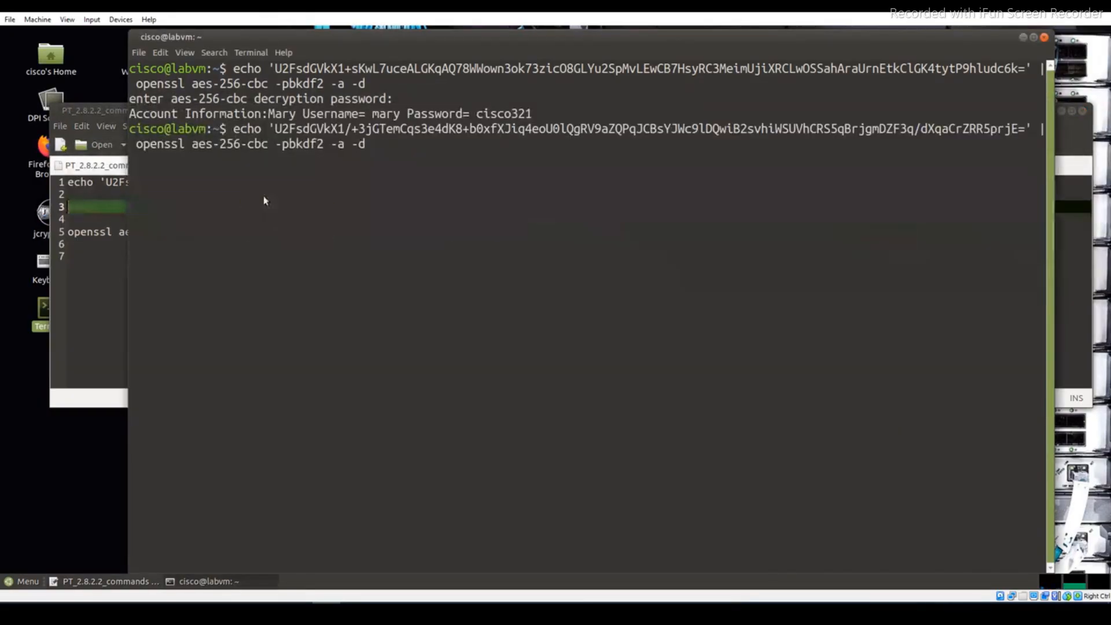
key("Return")
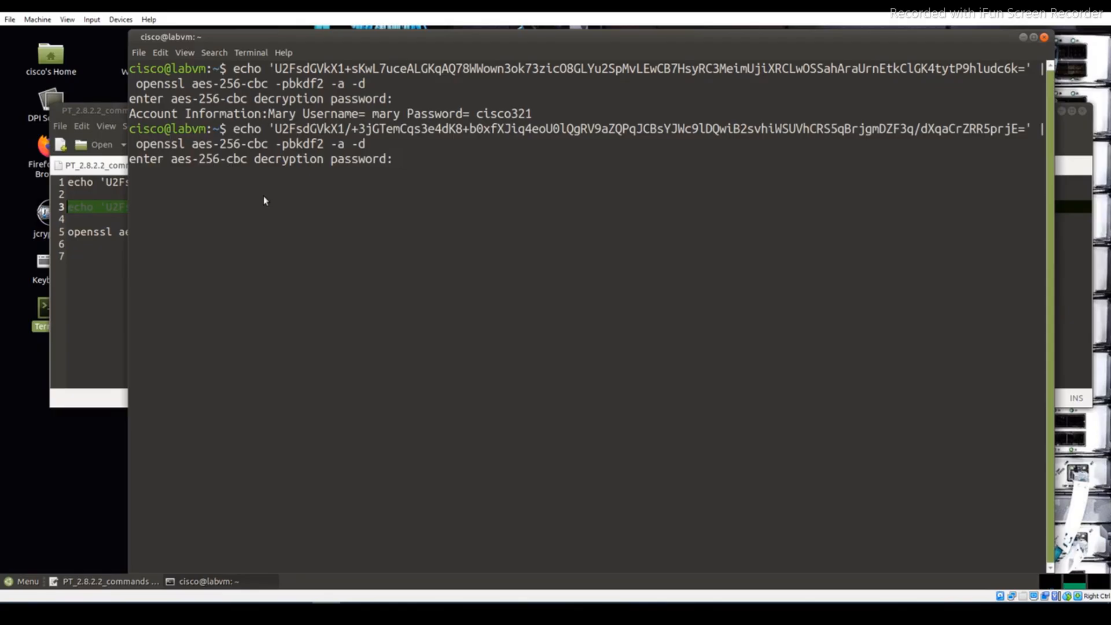
key("Return")
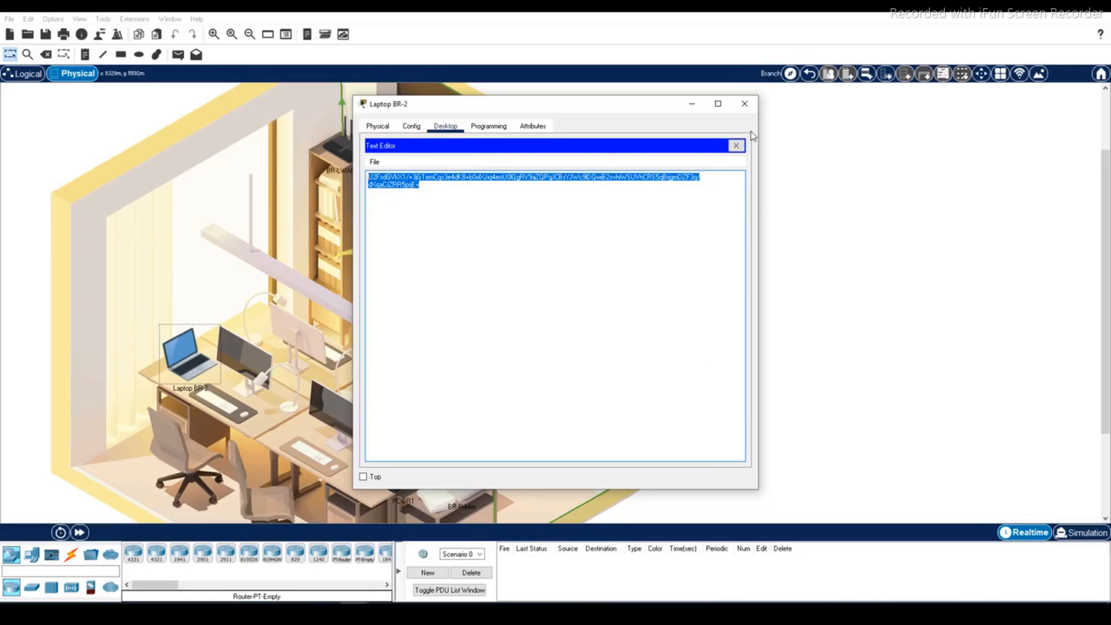
Step: Switch back to Packet Tracer and log in to the FTP server at 10.0.3.30 from Laptop BR-2's Command Prompt with the decrypted username and password
left_click(735, 145)
left_click(633, 180)
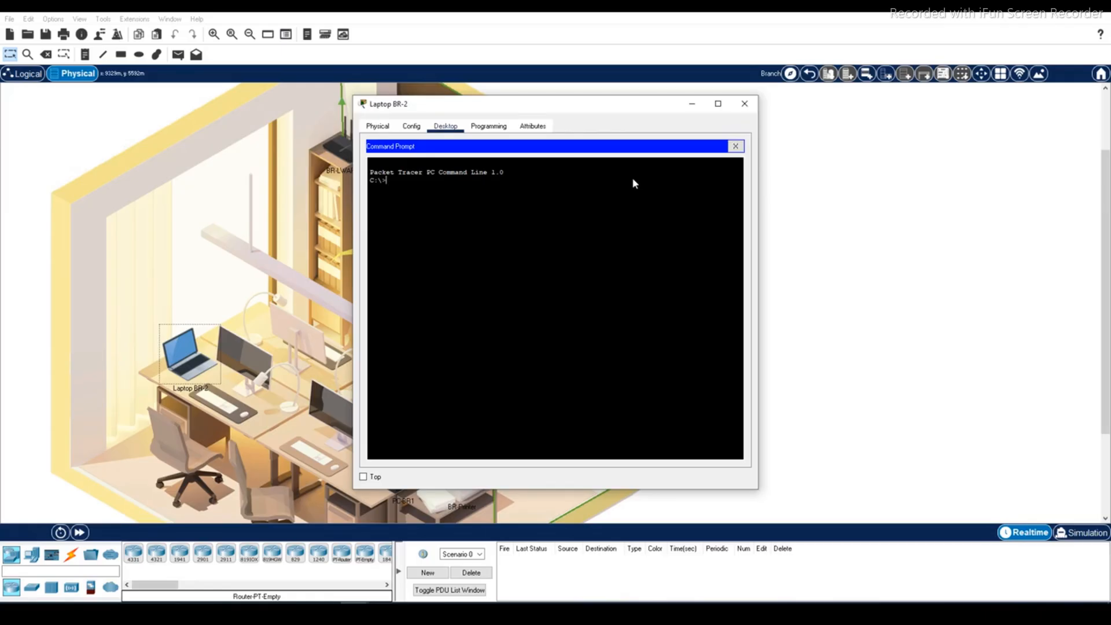
type("ftp 10.0.3.30")
key("Return")
type("bob")
key("Return")
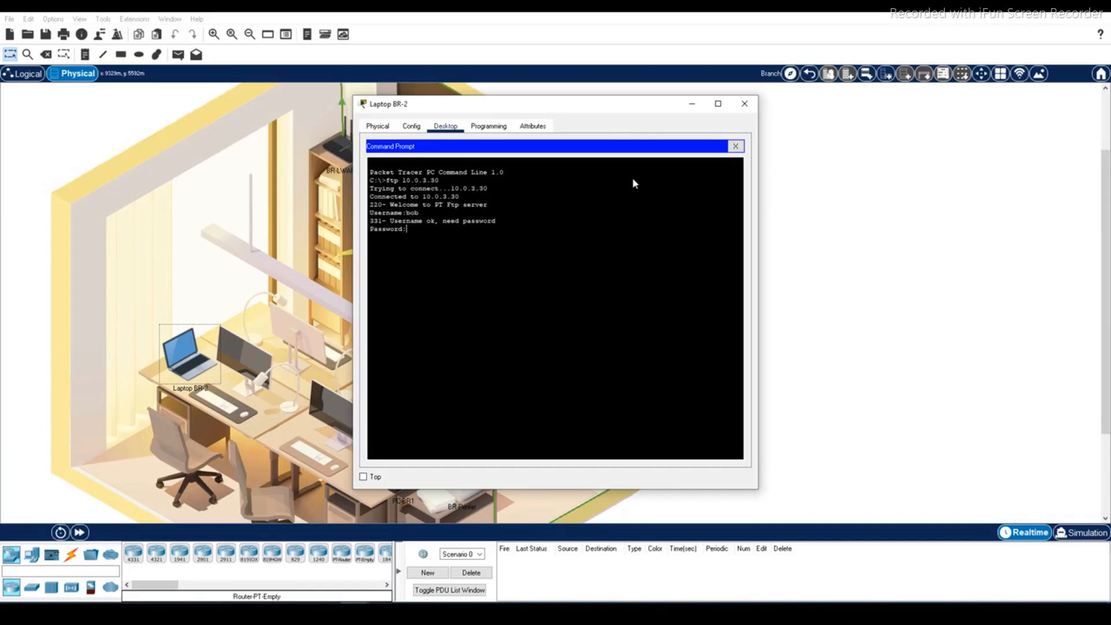
key("Return")
Step: List the FTP server's files with dir and download clientinfo.enc to Laptop BR-2 with the get command
type("dir")
key("Return")
left_click_drag(394, 391, 451, 394)
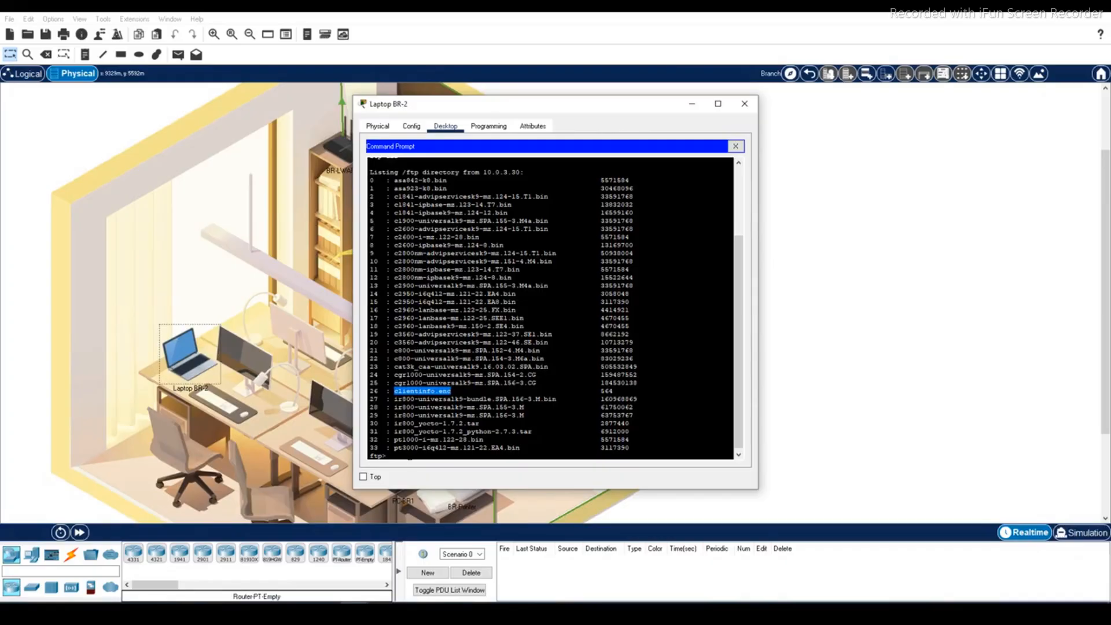
left_click(409, 460)
type("get")
right_click(477, 457)
left_click(504, 477)
key("Return")
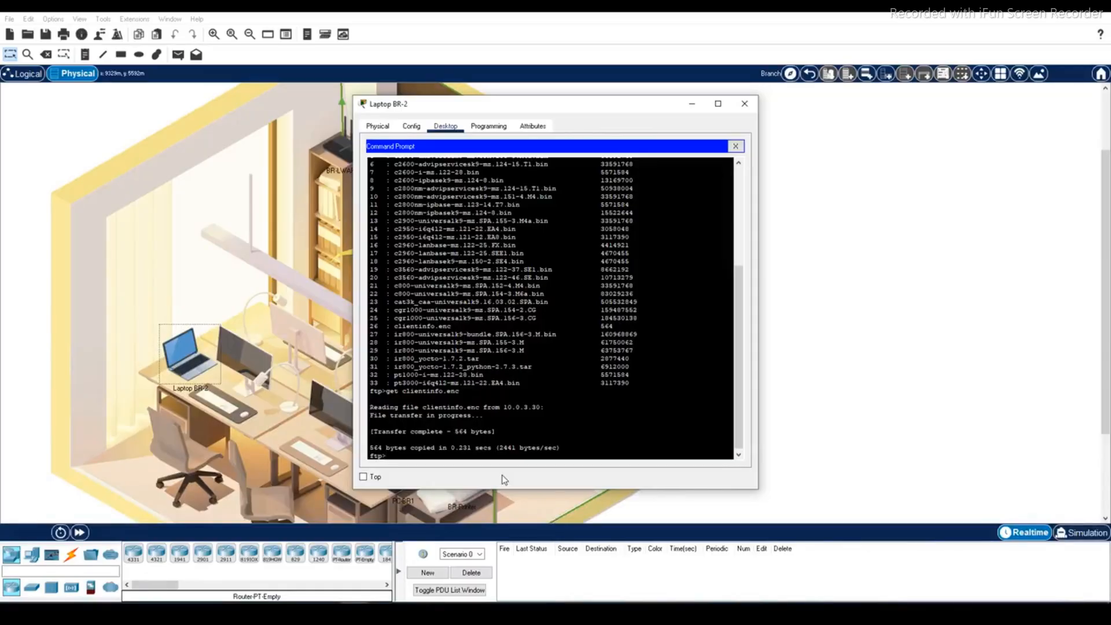
Step: Quit the FTP session and list Laptop BR-2's local directory to check for clientinfo.enc
type("quit")
key("Return")
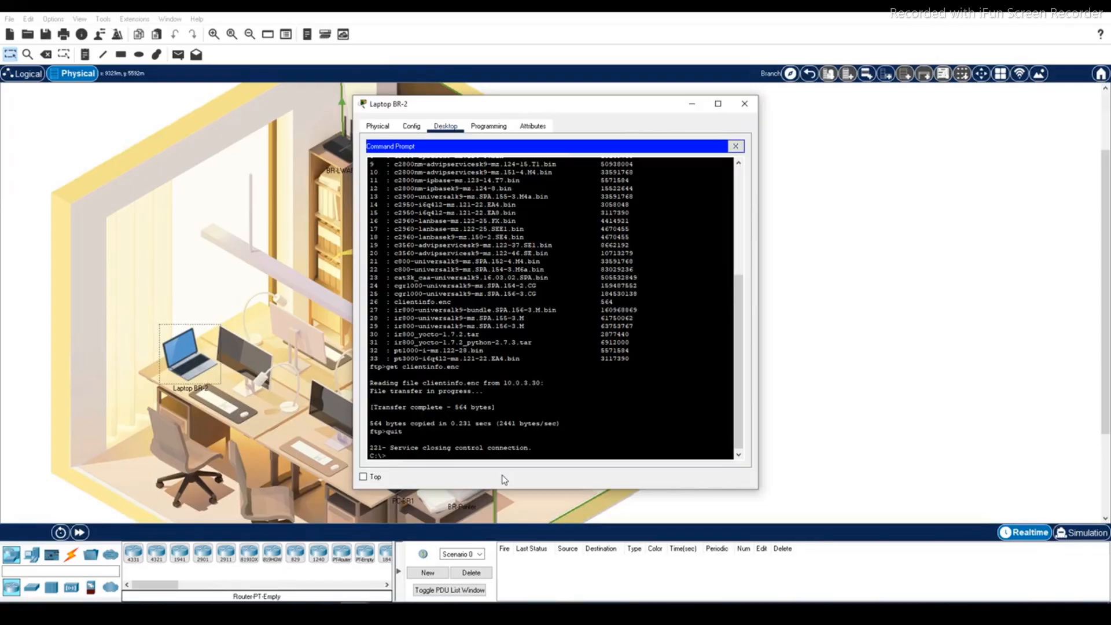
type("dir")
key("Return")
left_click_drag(535, 430, 594, 431)
left_click(572, 447)
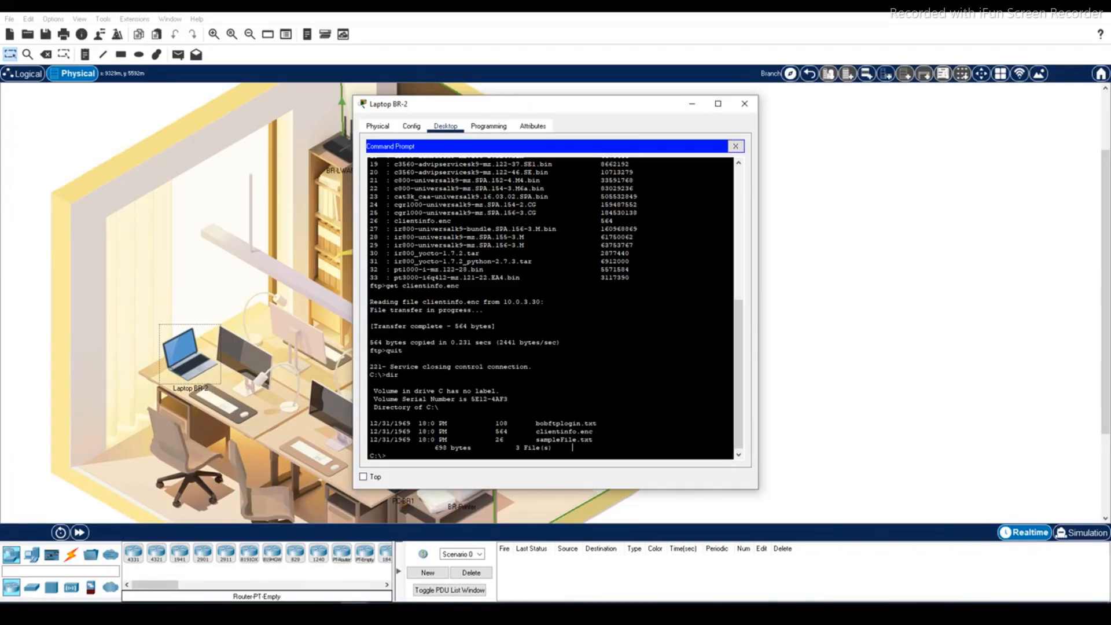
Step: Read the Decryption Key message in Laptop BR-2's Email application, highlight the key, and close the mail browser
left_click(735, 145)
scroll(529, 376, "down", 1)
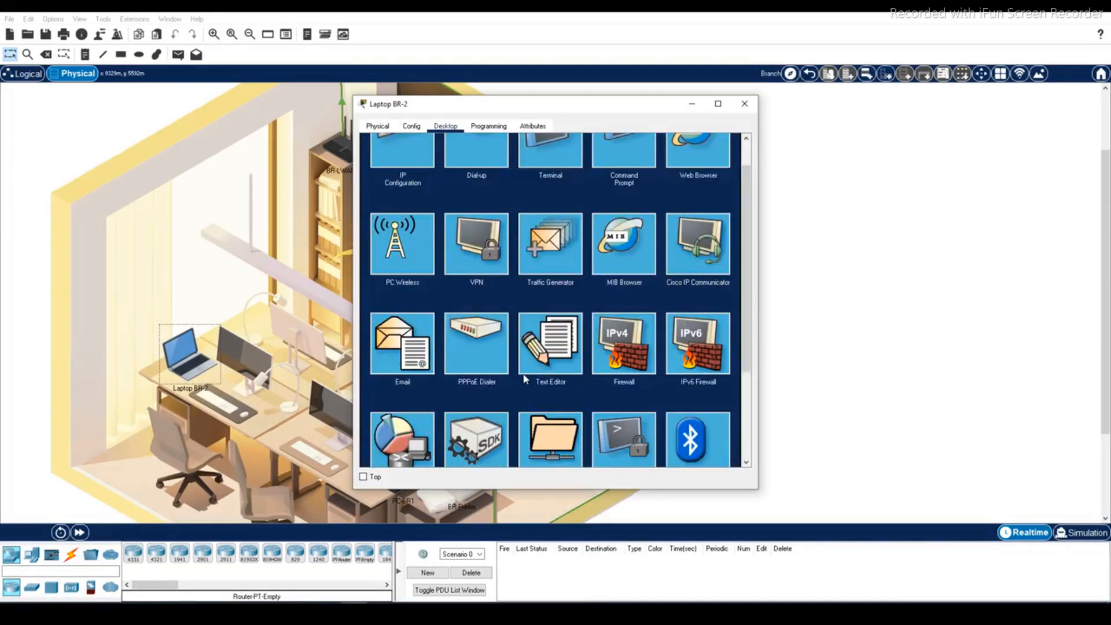
left_click(408, 361)
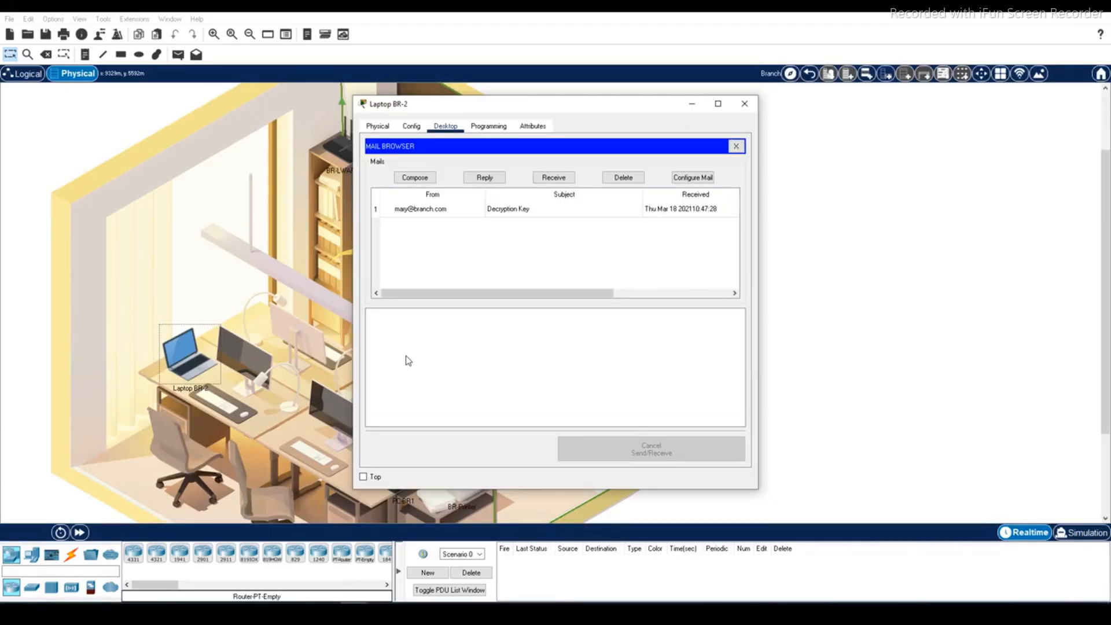
left_click(460, 213)
left_click_drag(430, 360, 486, 369)
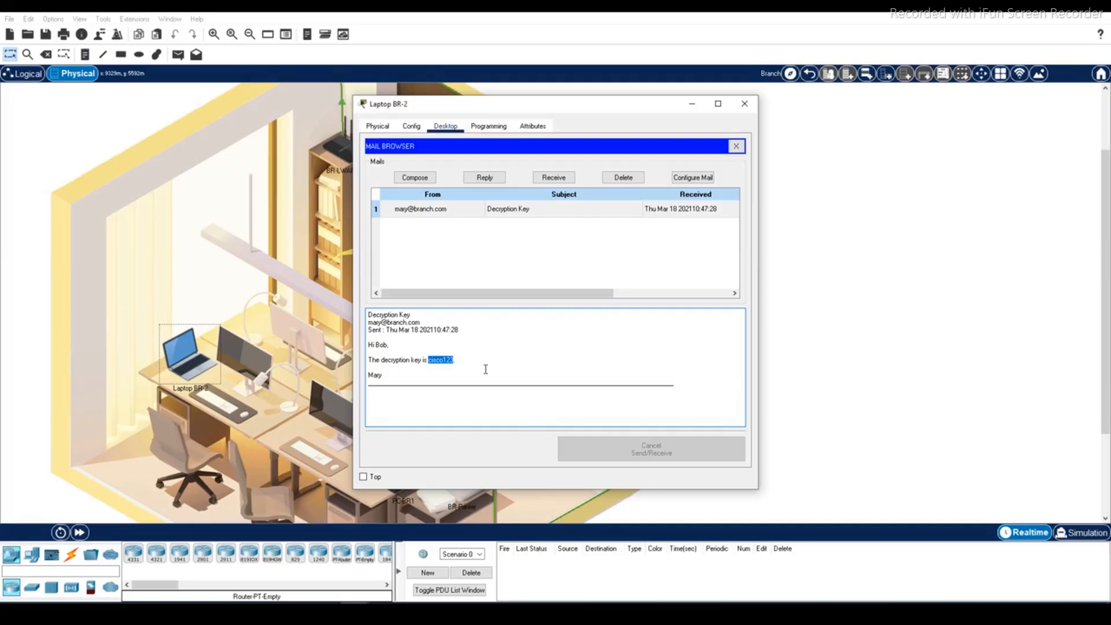
left_click(735, 148)
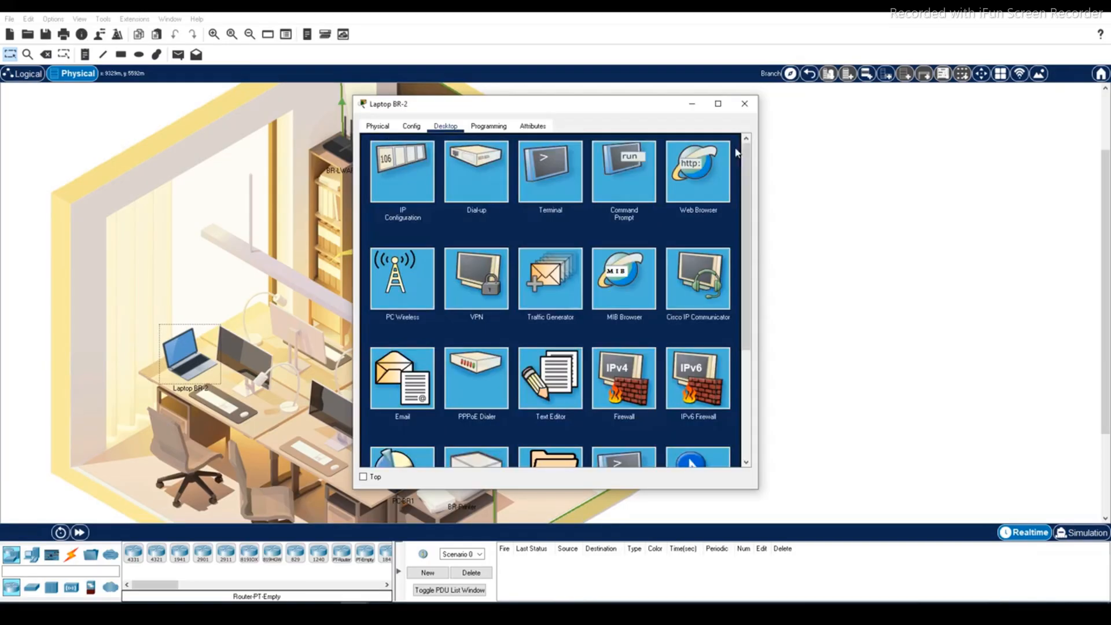
Step: Open clientinfo.enc in Laptop BR-2's Text Editor and copy all of its encrypted contents
left_click(569, 386)
left_click(375, 162)
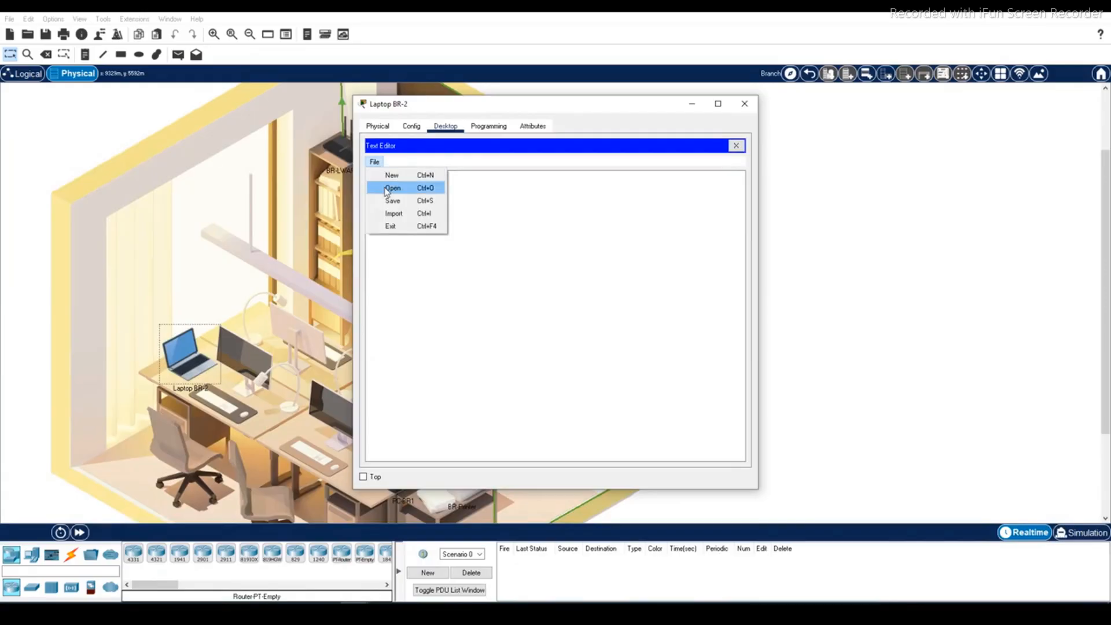
left_click(384, 188)
left_click(486, 287)
left_click(601, 368)
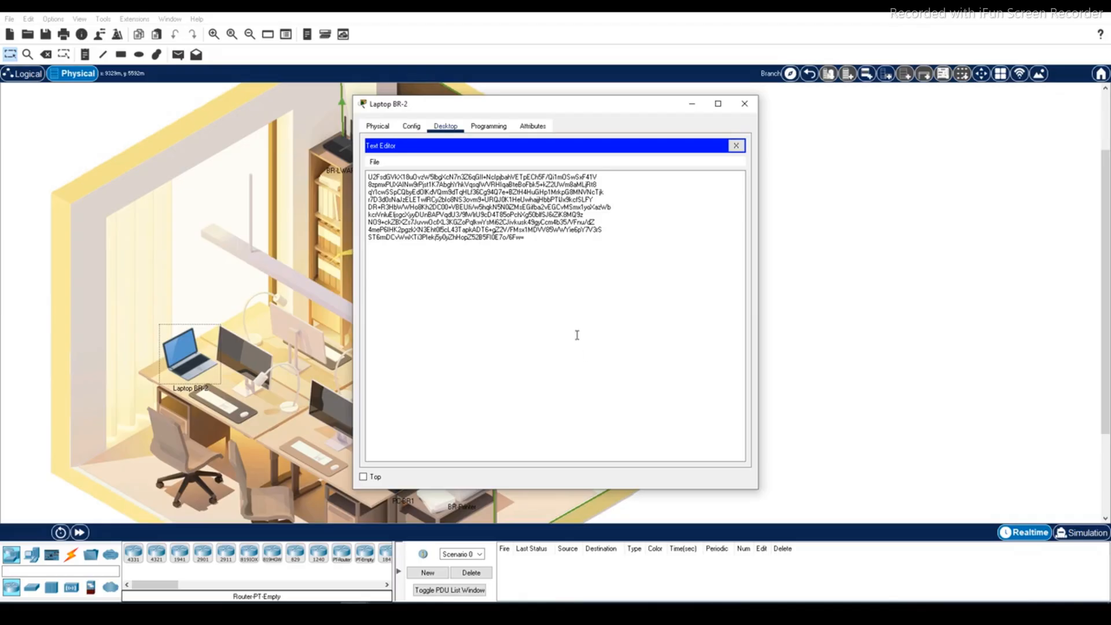
left_click_drag(533, 238, 386, 170)
right_click(395, 196)
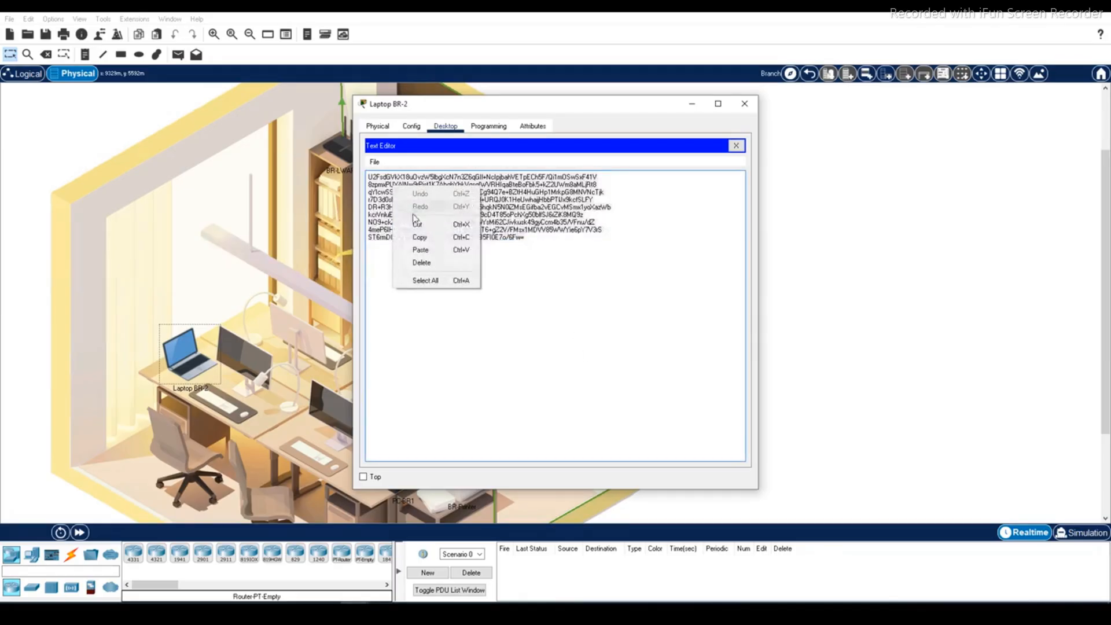
left_click(424, 243)
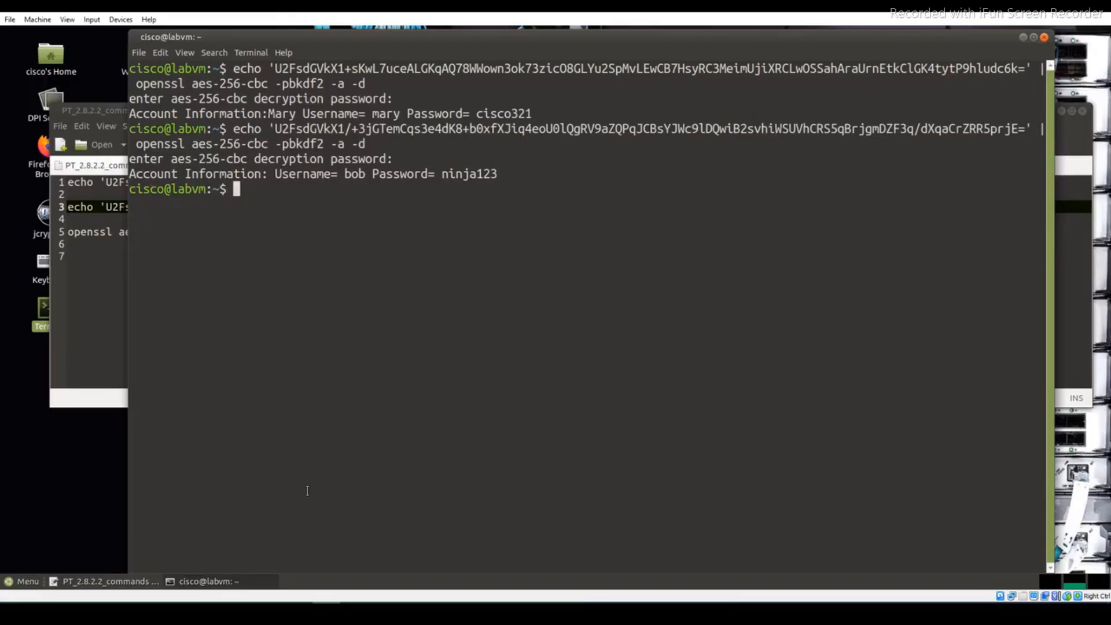
Step: Switch to the lab VM, paste the encrypted text into a new Pluma document, and save it as clientinfo.enc in the home folder
left_click(23, 583)
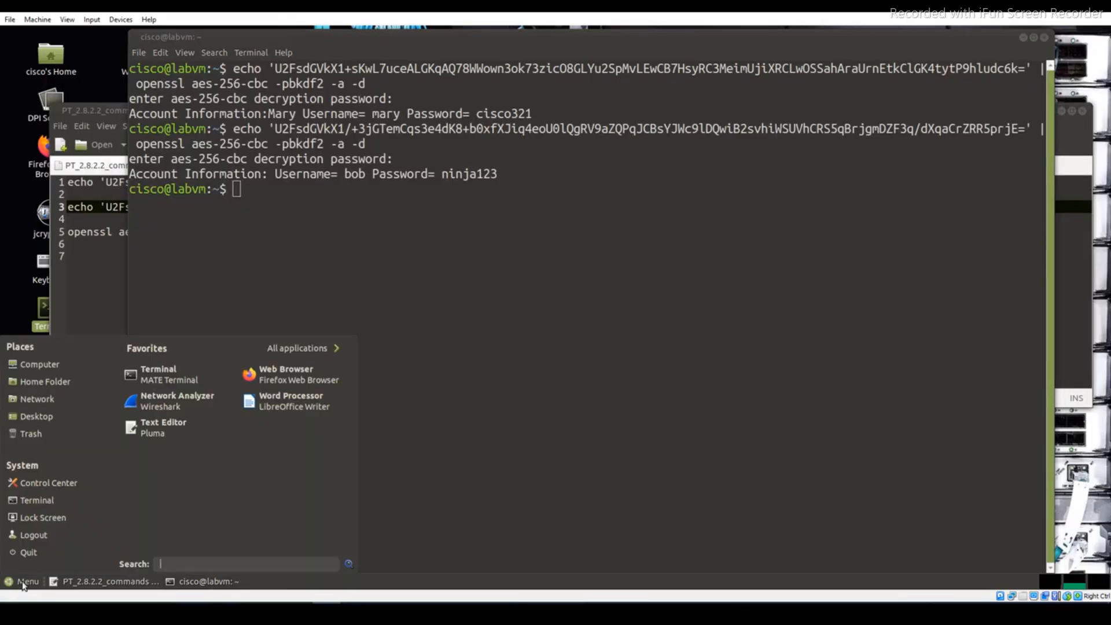
left_click(158, 431)
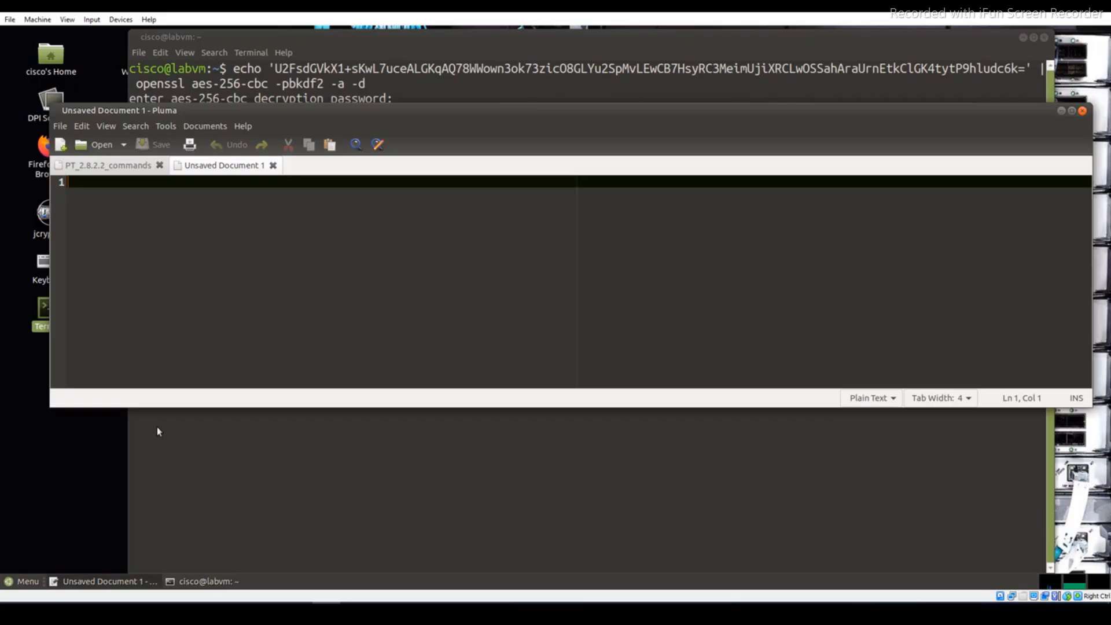
key("ctrl+v")
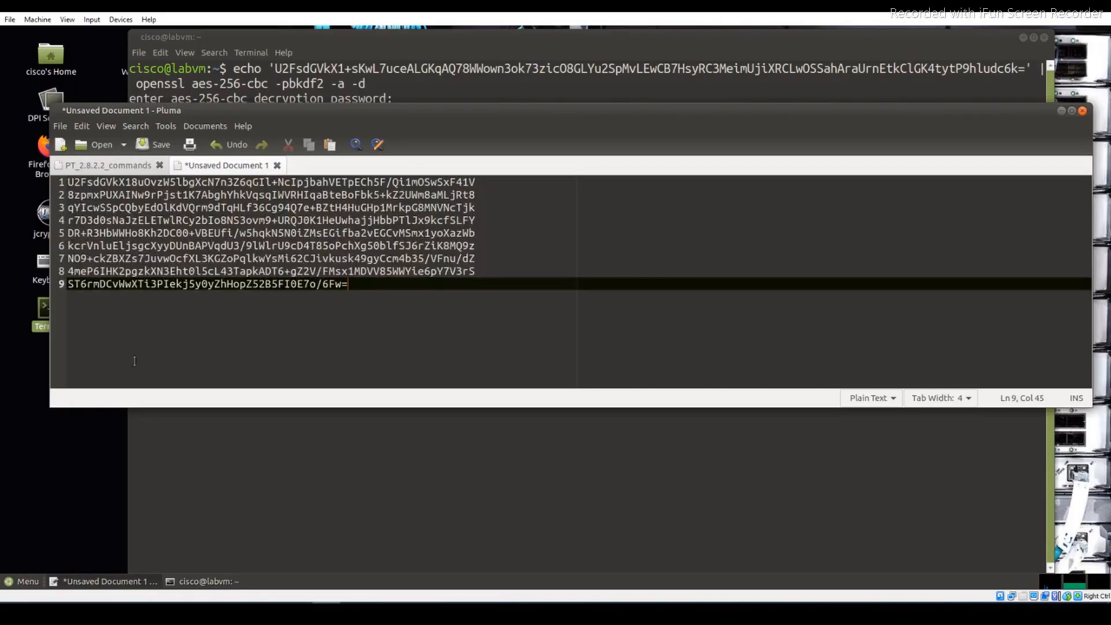
left_click(150, 146)
type("clientinfo.enc")
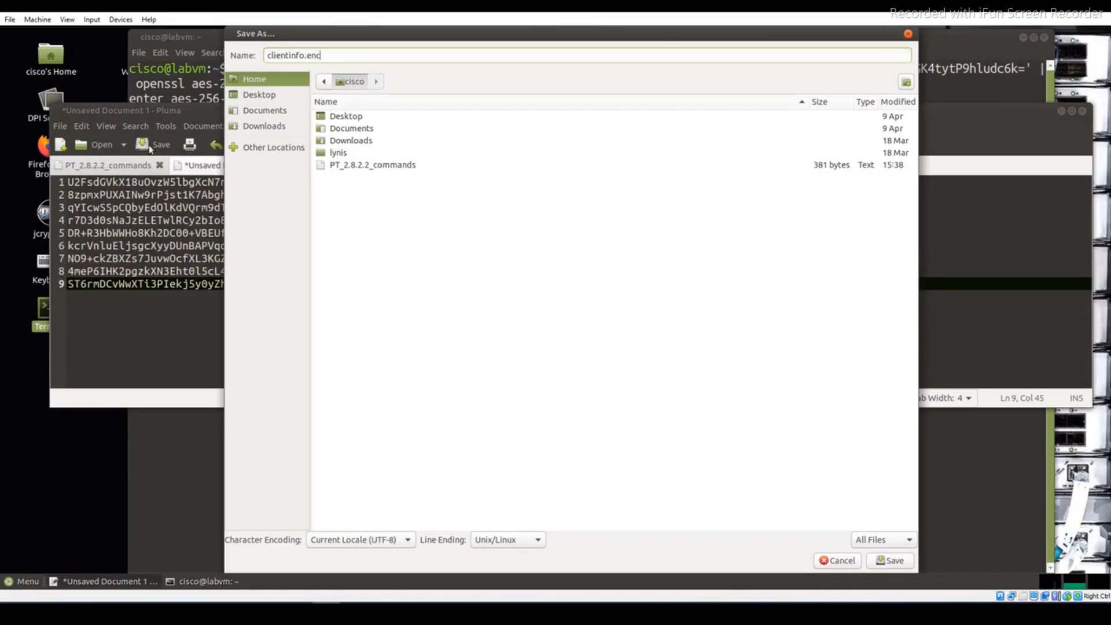
key("Return")
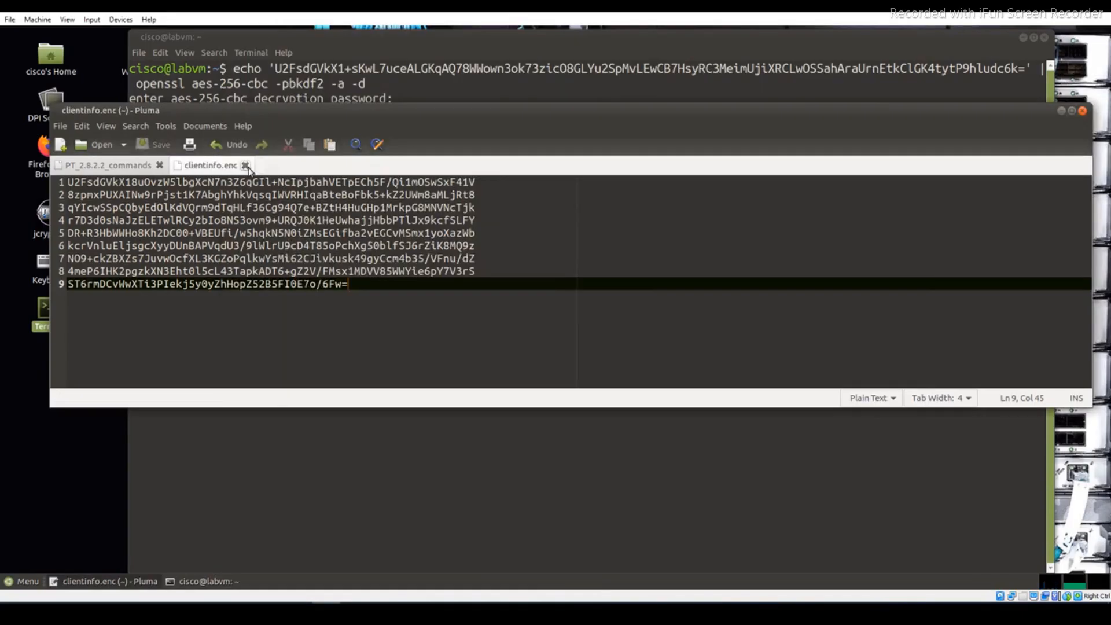
Step: Close the clientinfo.enc document in Pluma and list the home folder in the terminal to check for clientinfo.enc
left_click(246, 165)
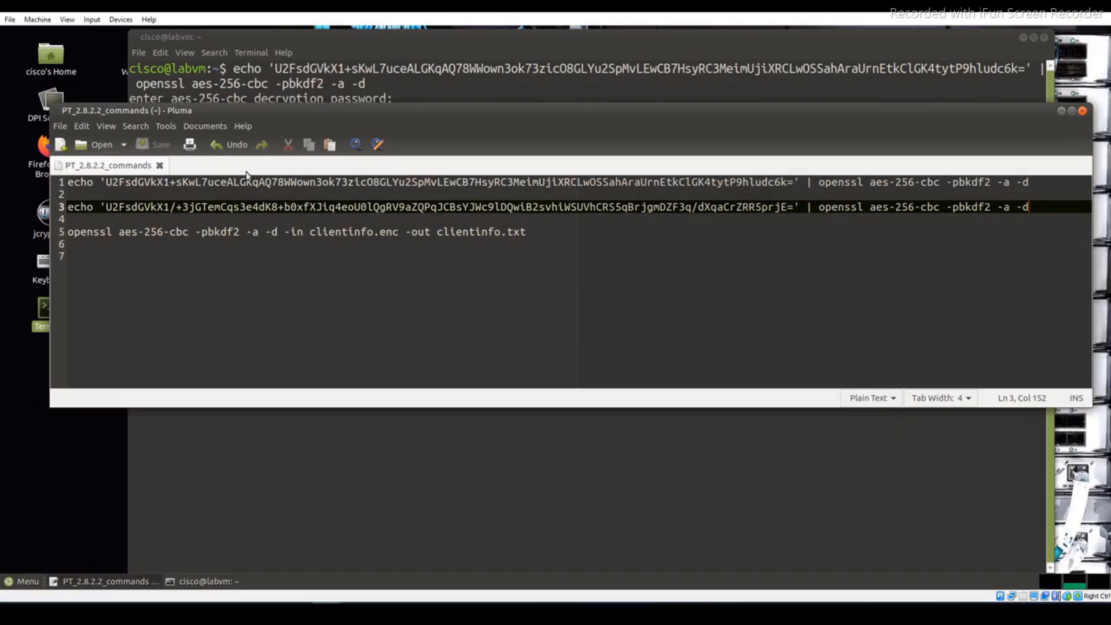
left_click(251, 473)
type("ls")
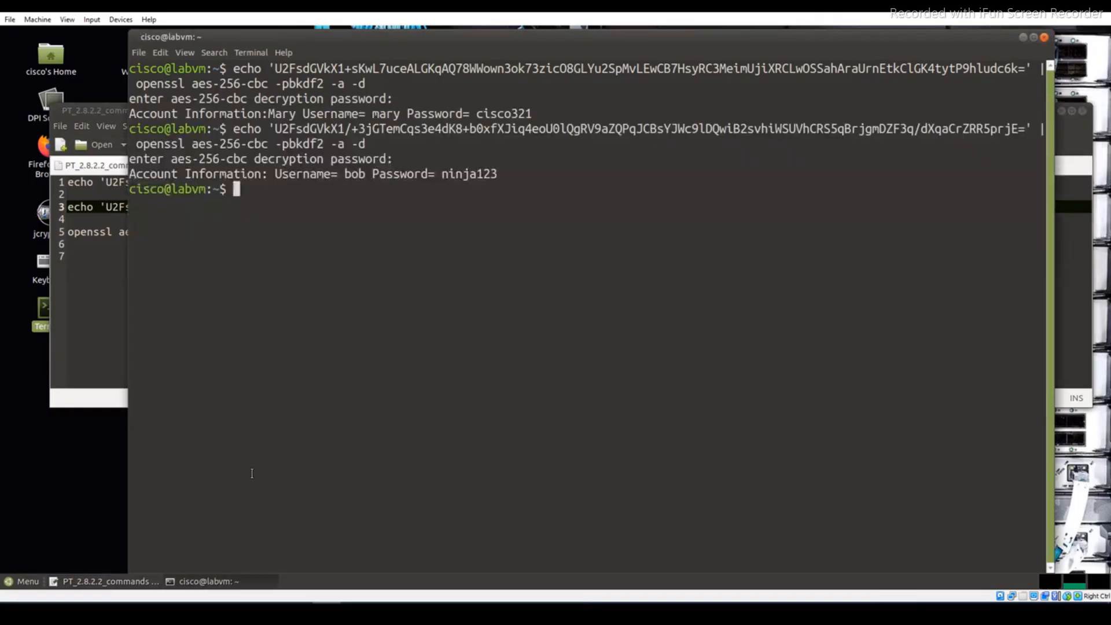
key("Return")
double_click(177, 204)
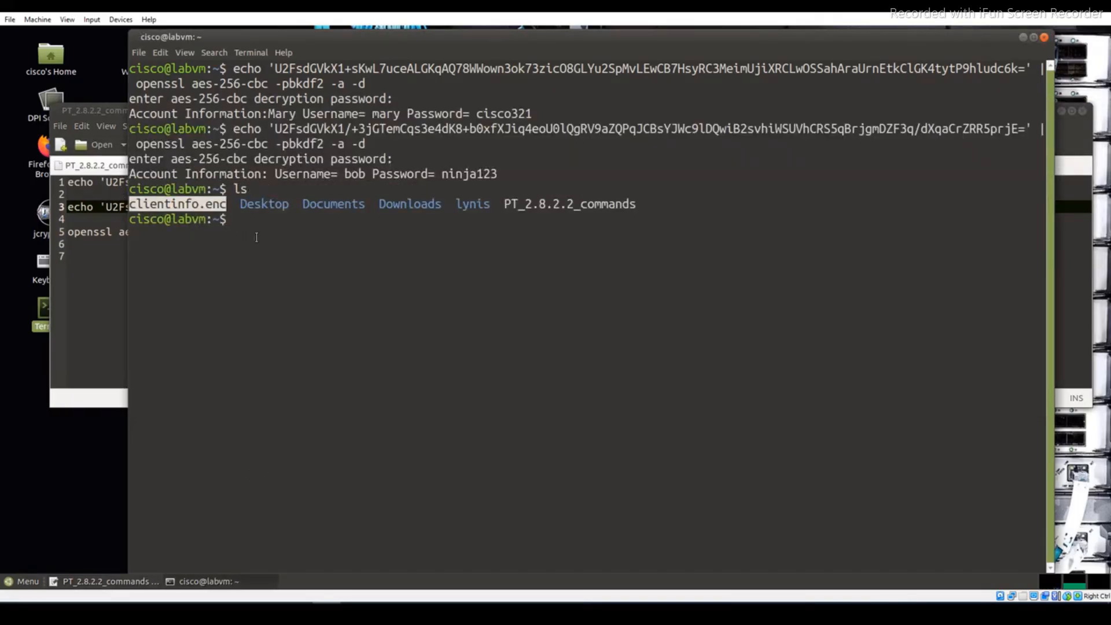
Step: Copy the openssl aes-256-cbc command that decrypts clientinfo.enc into clientinfo.txt from the PT_2.8.2.2_commands document
left_click(80, 264)
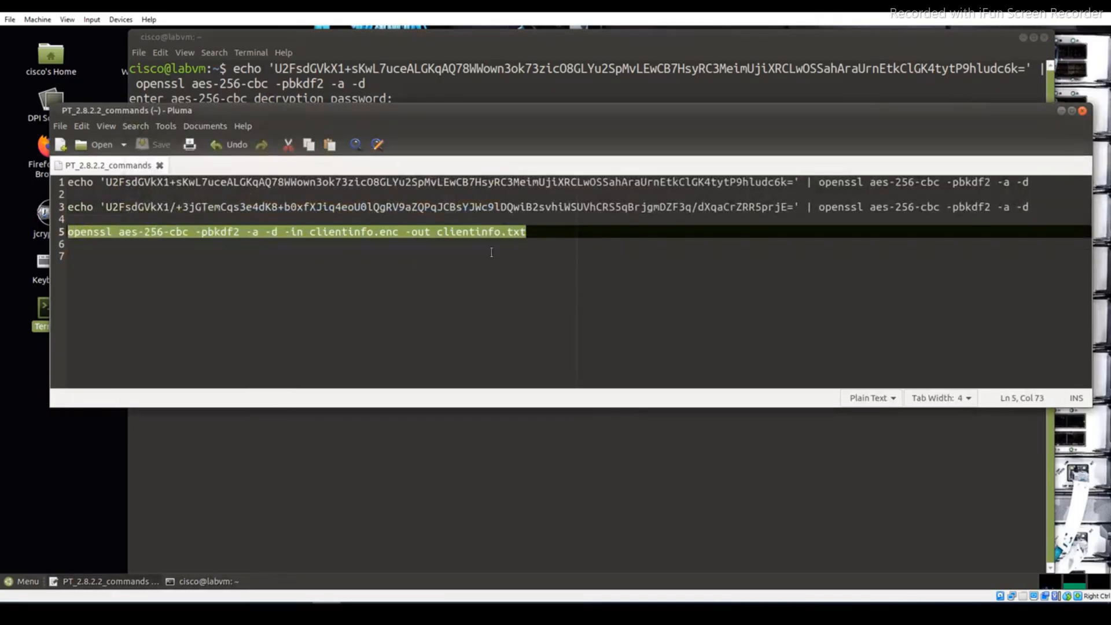
left_click(66, 231)
left_click_drag(308, 232, 68, 233)
right_click(87, 228)
left_click(107, 249)
Step: Paste and run the copied openssl command in the terminal, entering the decryption password to decrypt clientinfo.enc into clientinfo.txt
left_click(194, 441)
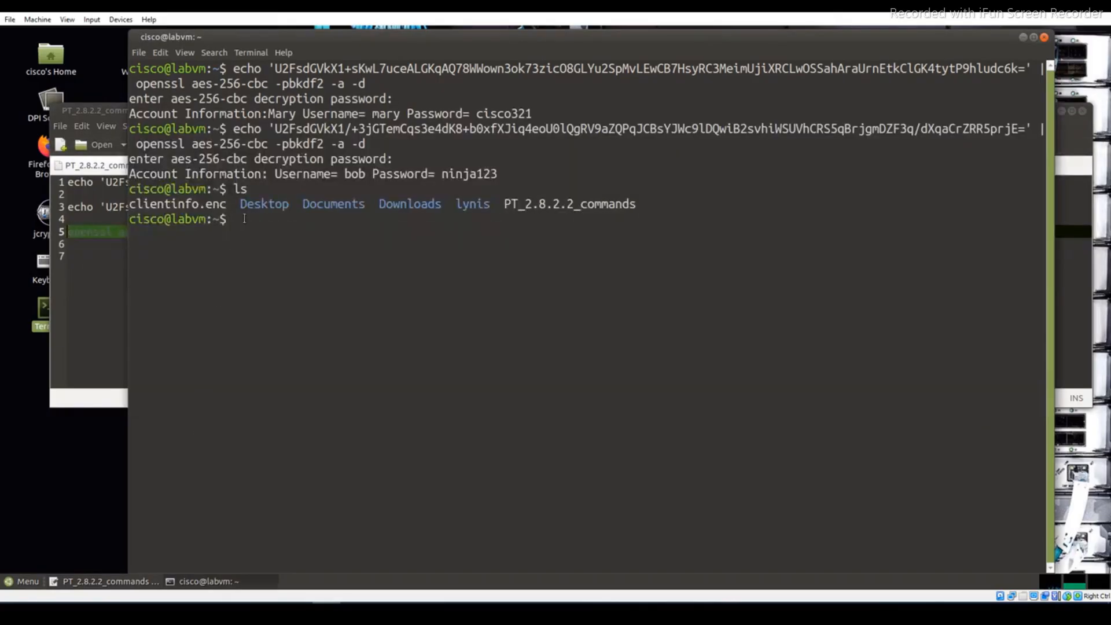
right_click(236, 220)
left_click(272, 294)
key("Return")
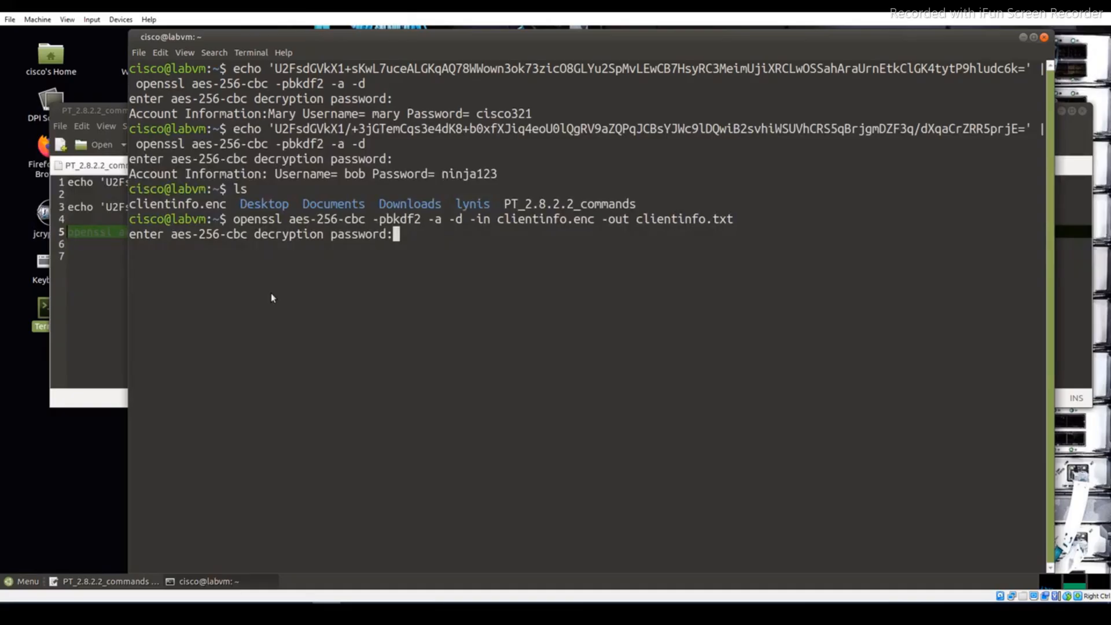
key("Return")
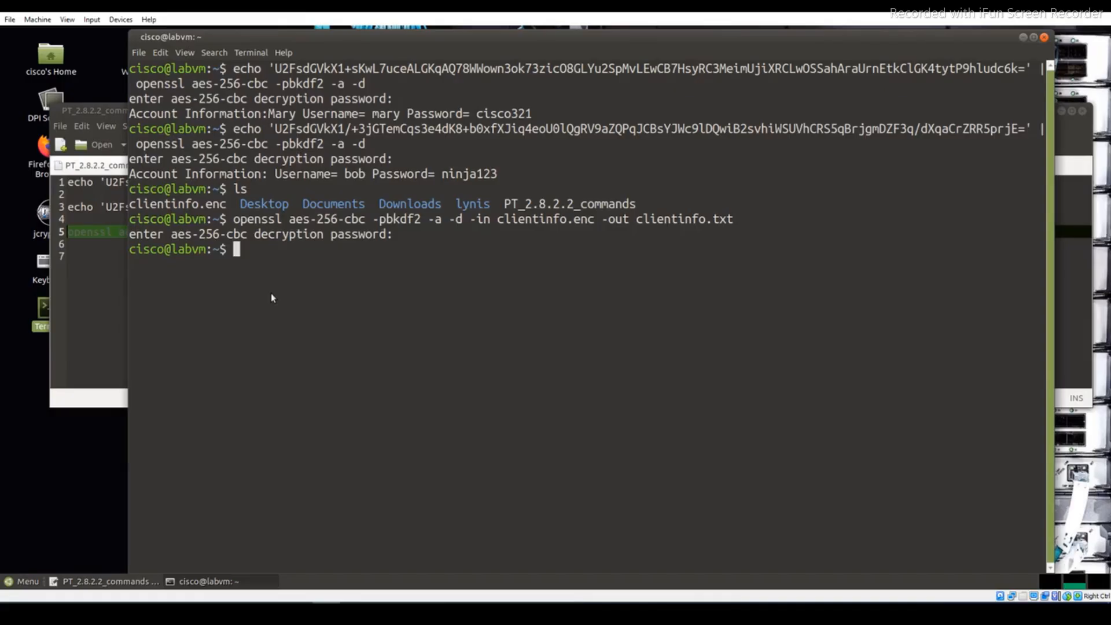
Step: List the home folder again to check for clientinfo.txt, and print that file's contents with cat
type("ls")
key("Return")
left_click_drag(241, 264, 341, 264)
left_click(284, 286)
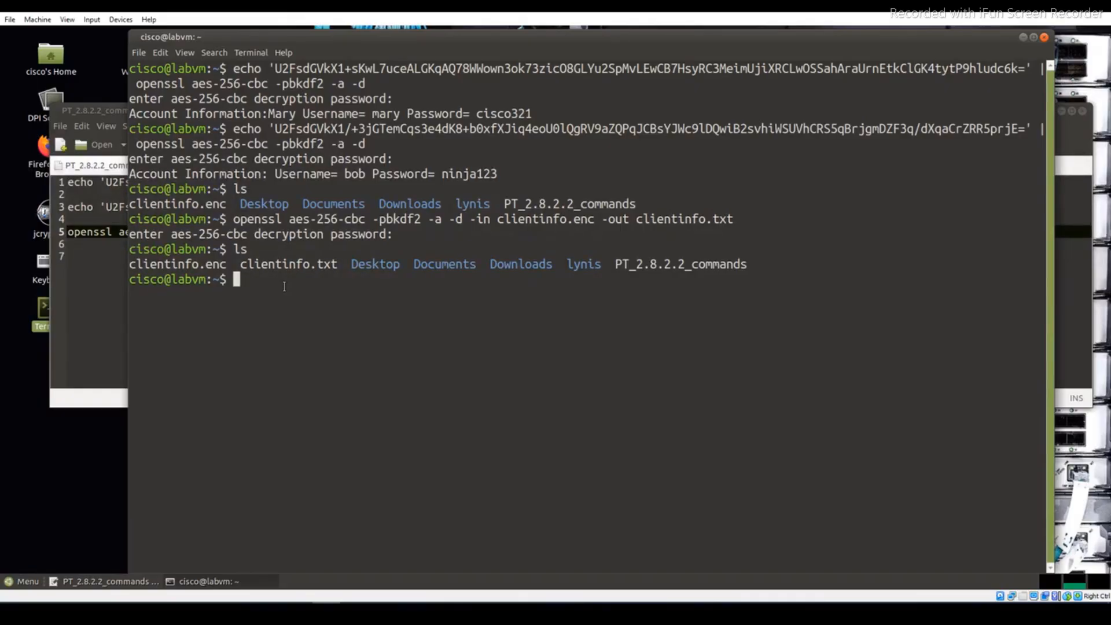
type("cat clientinfo.txt")
key("Return")
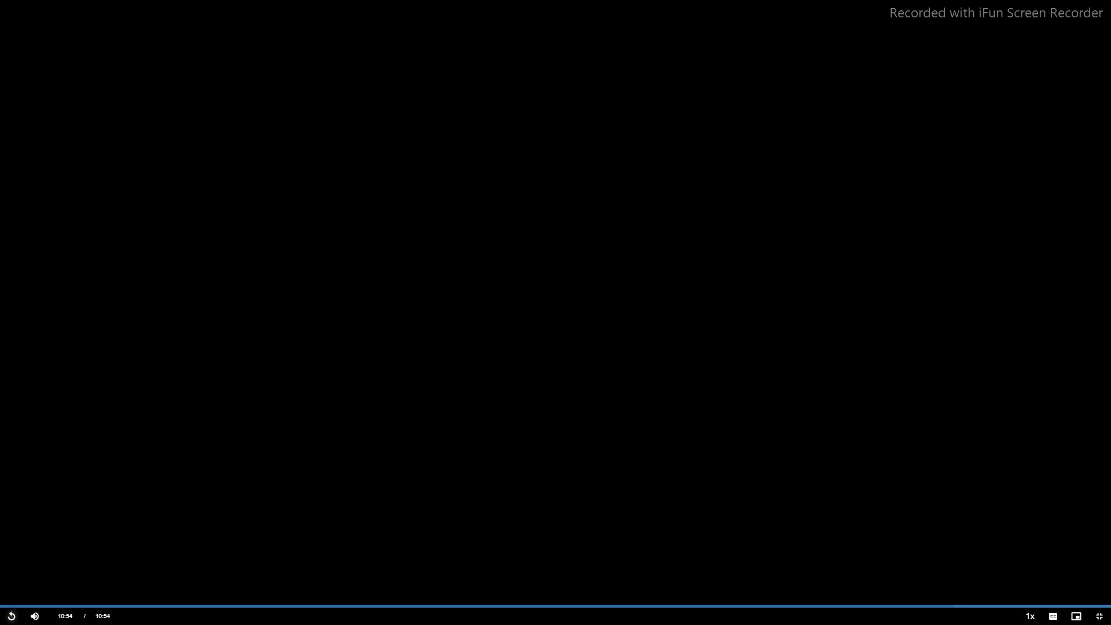
Step: Exit the demo video's full-screen view and look over the 10.1.14 PT Video lesson page
left_click(1099, 616)
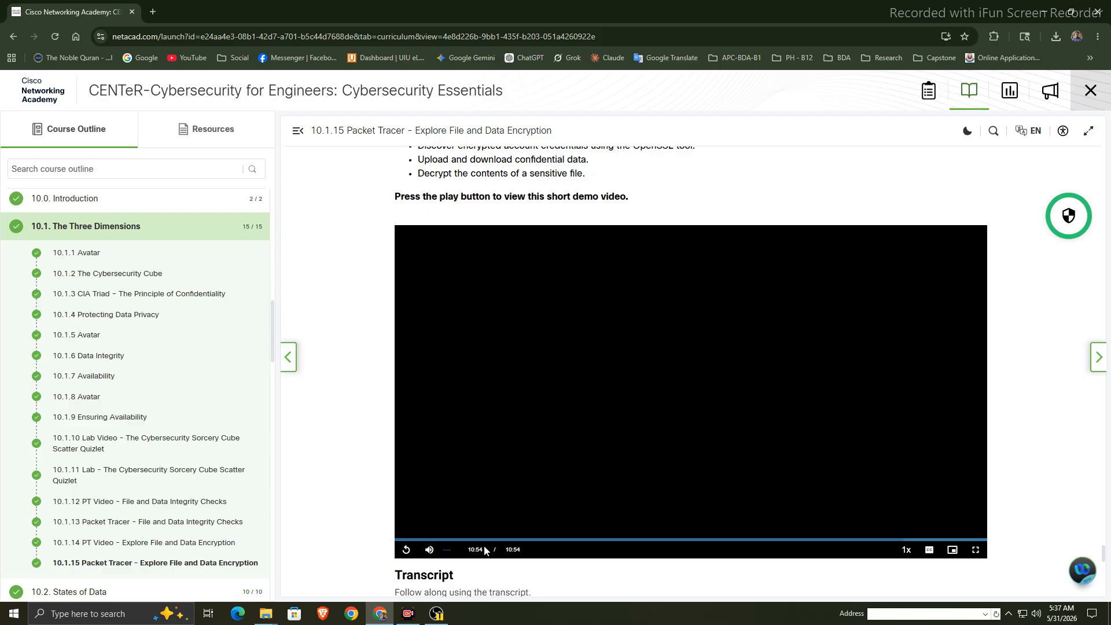
scroll(942, 429, "up", 2)
scroll(1010, 429, "up", 3)
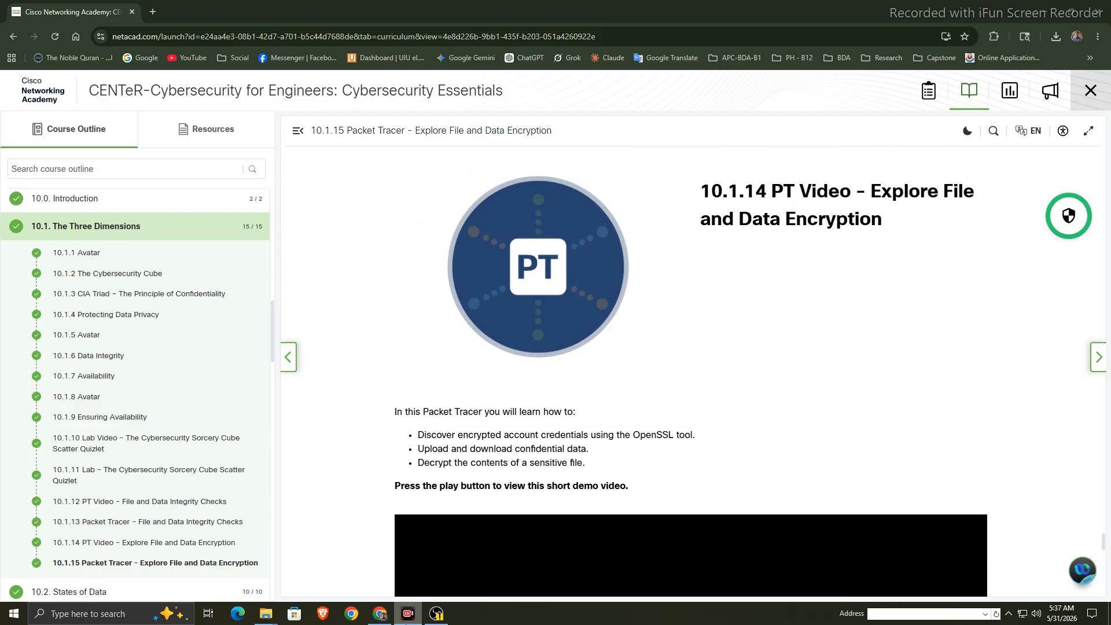
scroll(1011, 452, "down", 6)
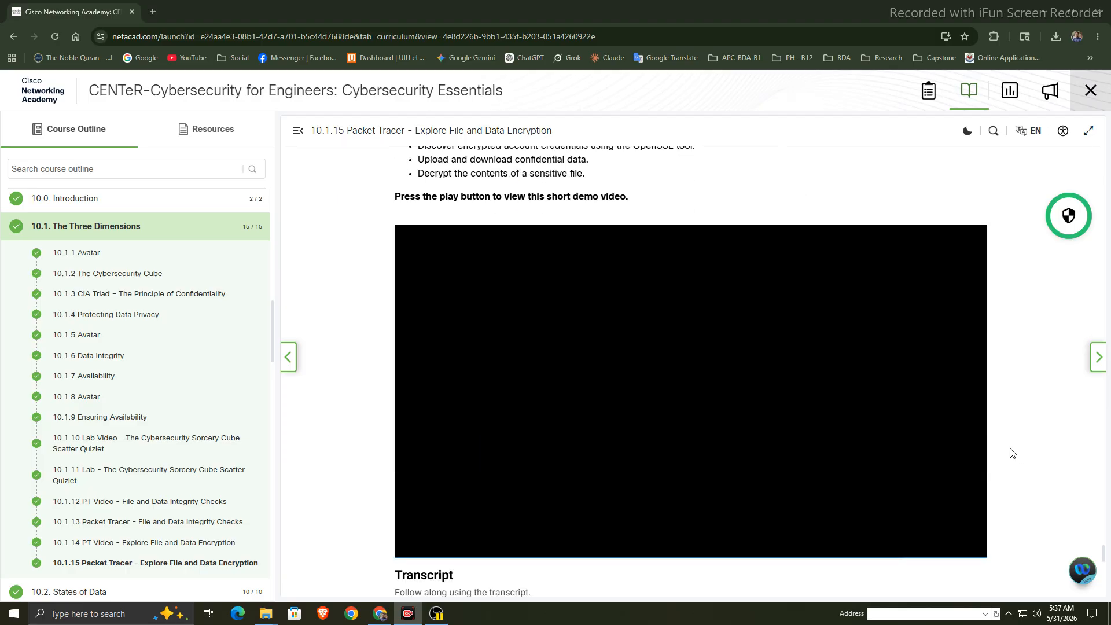